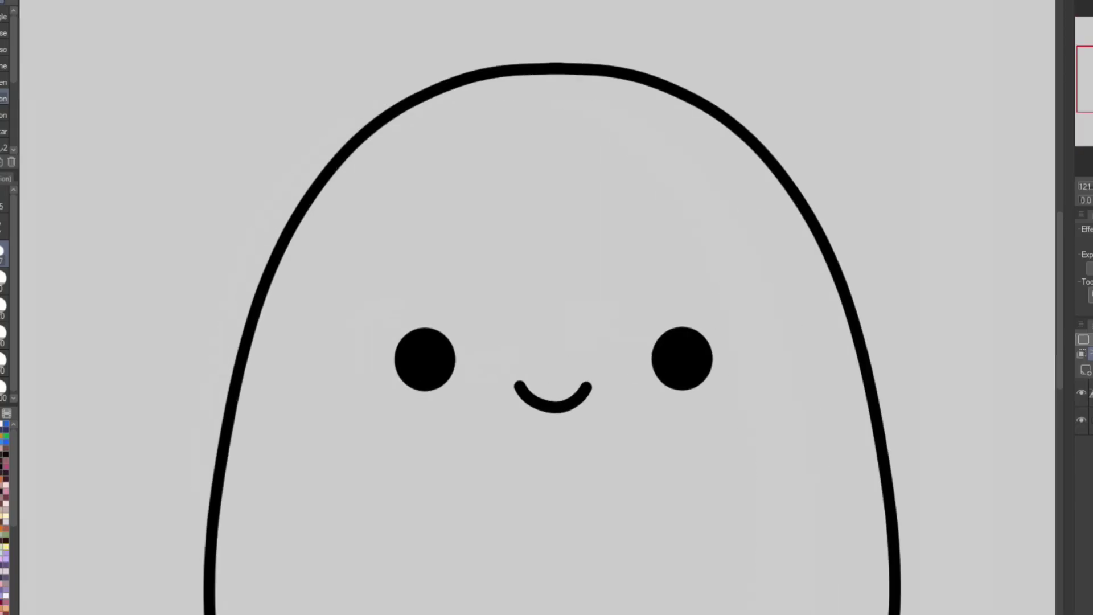
Step: Draw a curved floppy ear line from the head's upper left edge down to the left side of the body
key("u")
left_click_drag(376, 121, 215, 520)
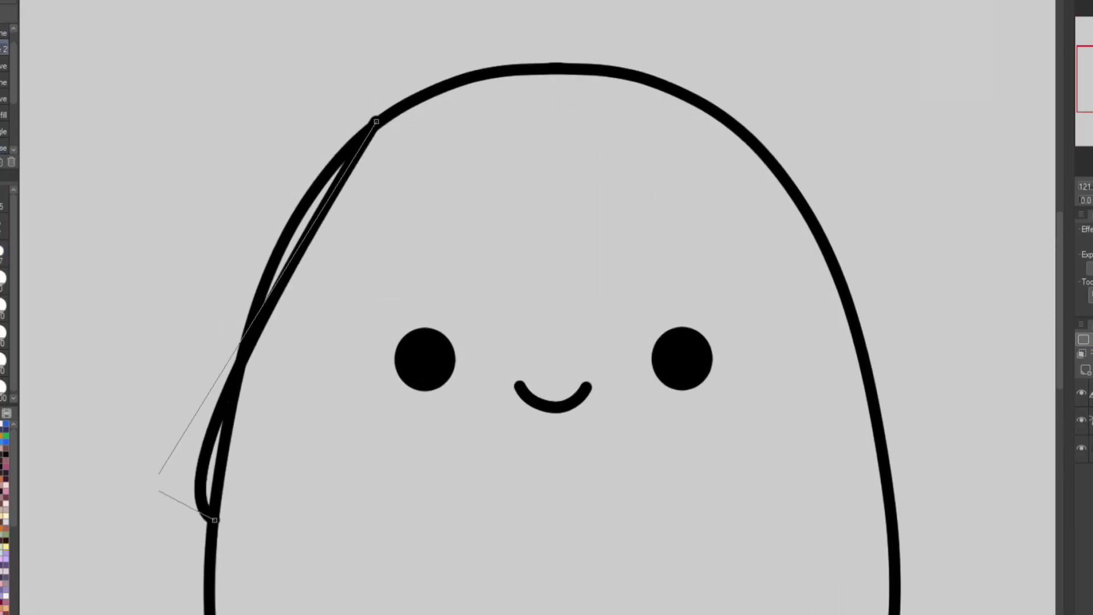
scroll(52, 444, "down", 2)
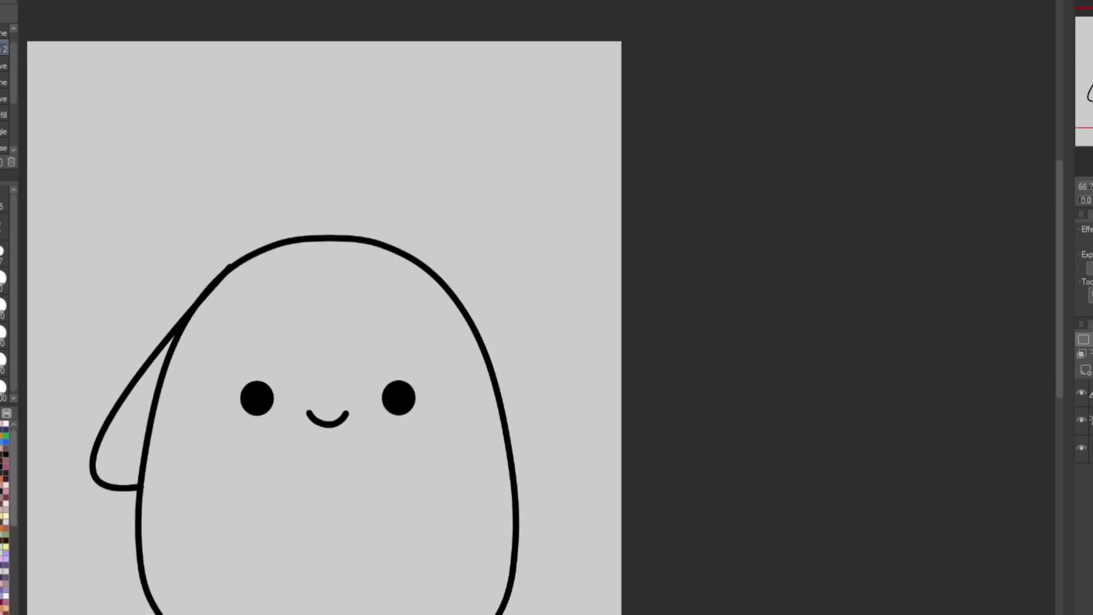
key("ctrl+alt+0")
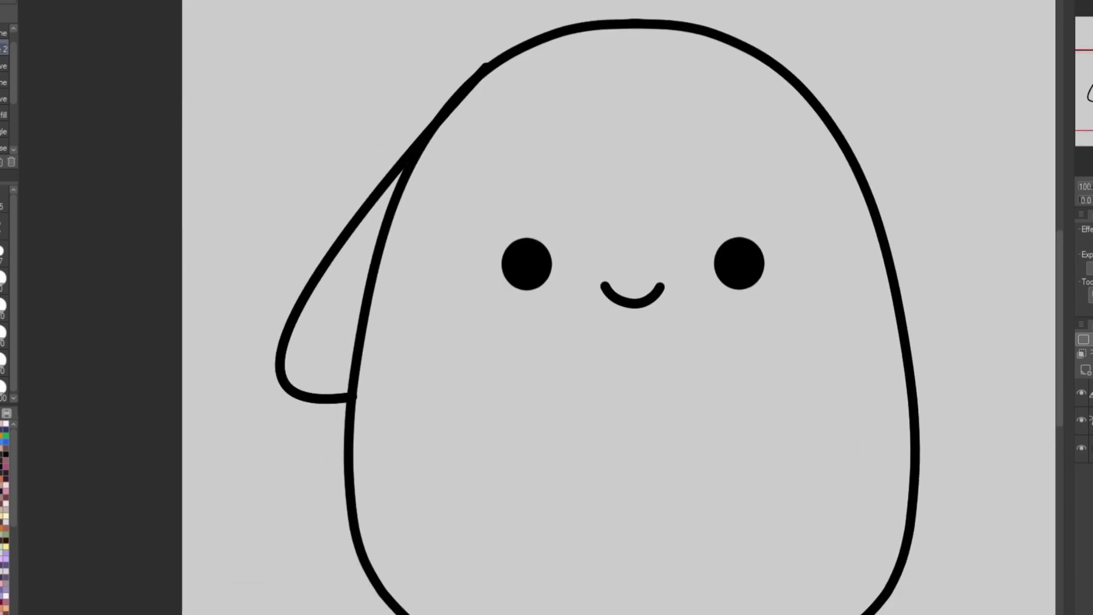
Step: Reshape the ear curve into a long rounded droopy ear, with its inner end placed inside the head beside the left eye
right_click(378, 188)
left_click(399, 192)
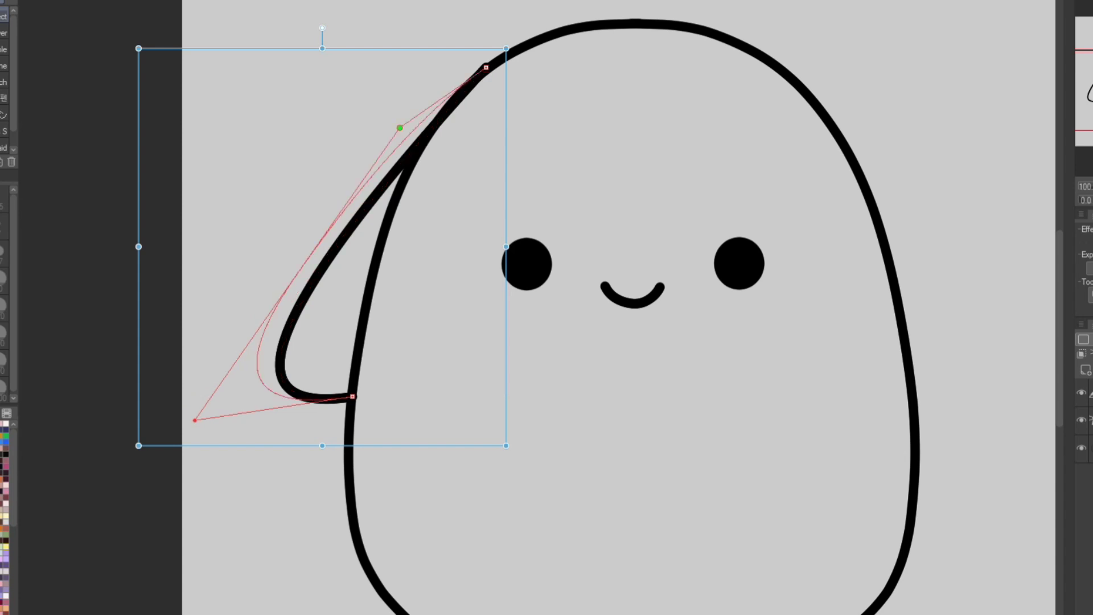
left_click_drag(395, 125, 381, 110)
left_click_drag(486, 67, 384, 174)
scroll(361, 220, "down", 1)
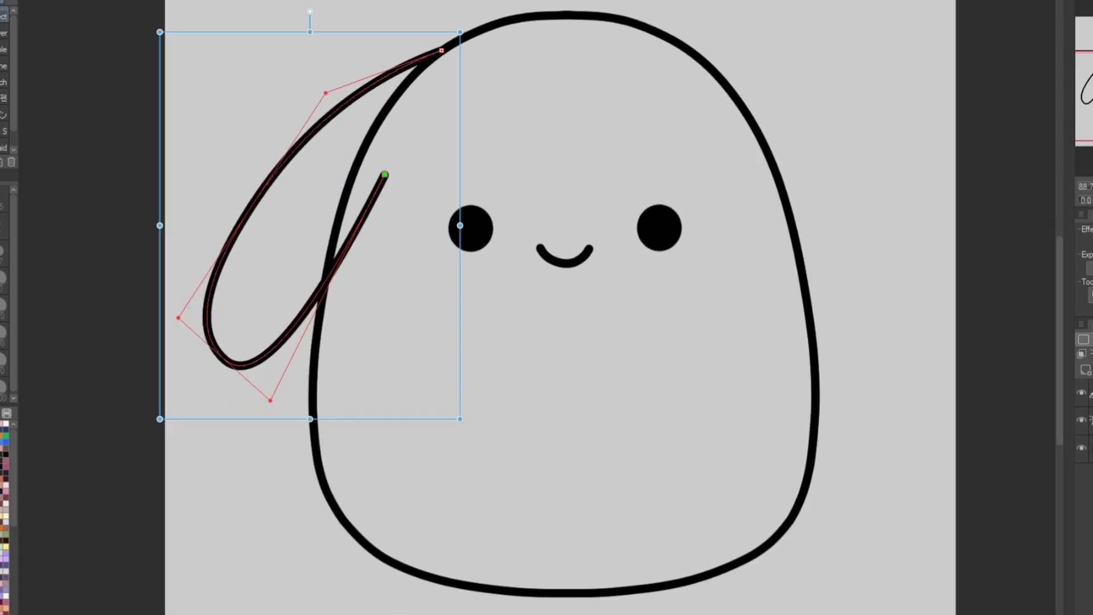
left_click_drag(270, 401, 311, 419)
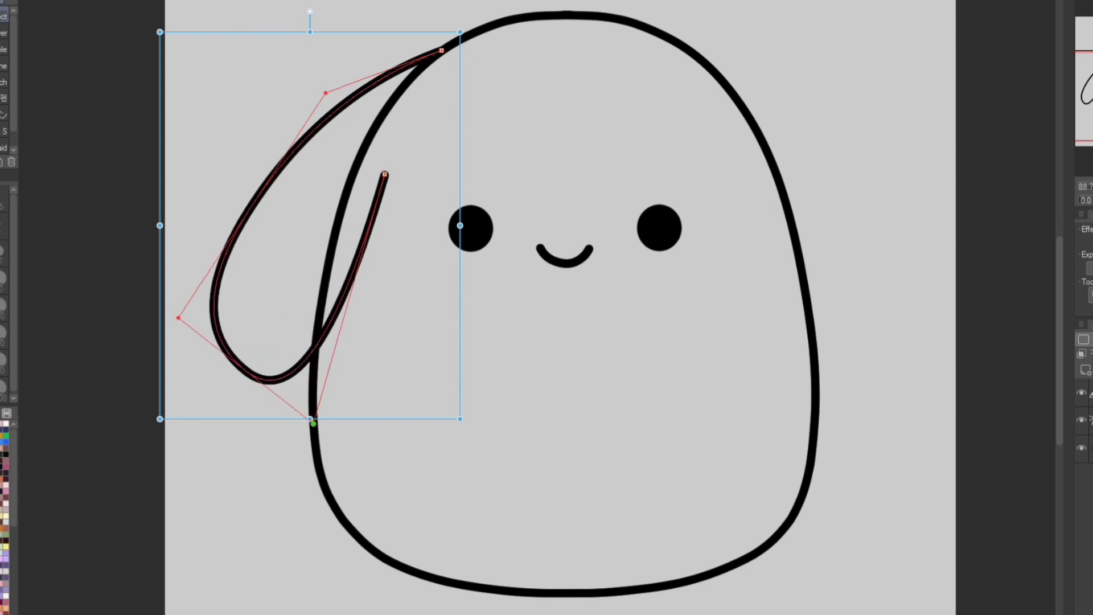
scroll(546, 308, "down", 1)
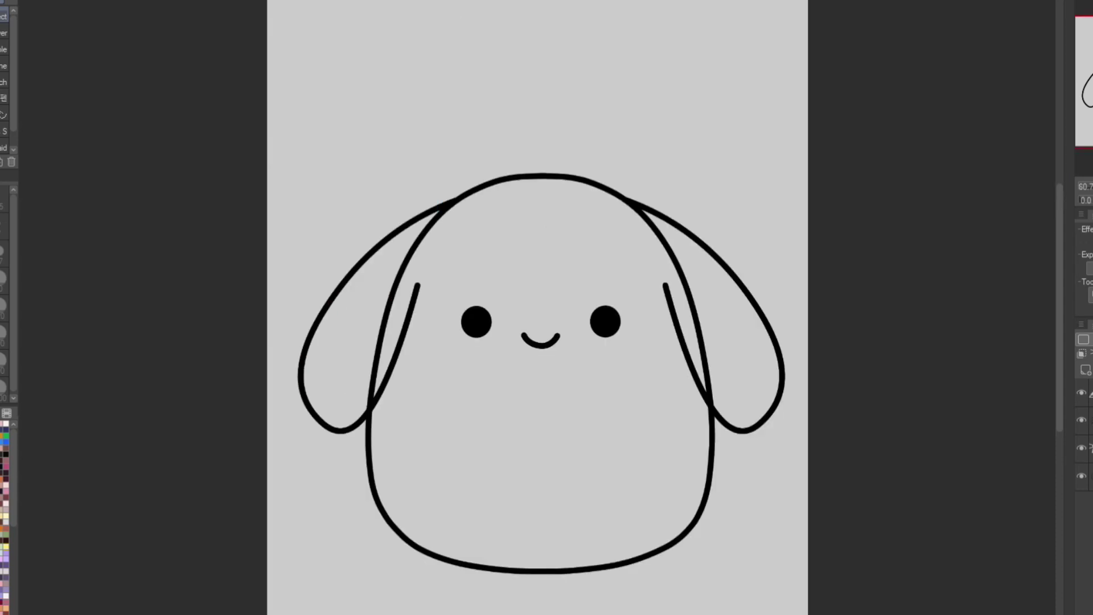
Step: Turn both black eyes into unfilled circles with thicker outlines and delete the smile
scroll(505, 359, "up", 4)
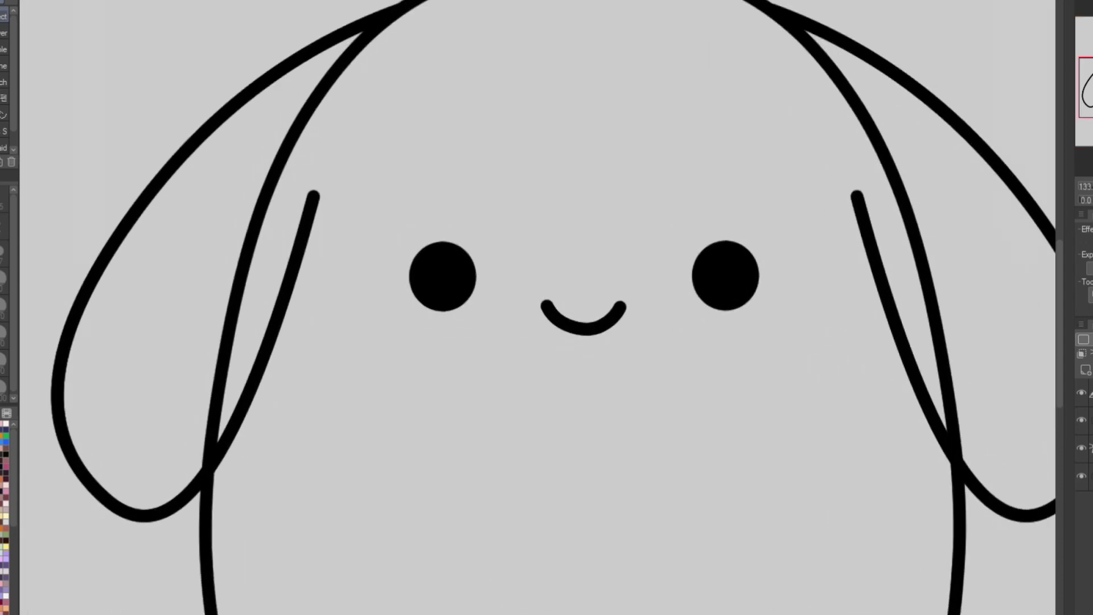
left_click(440, 276)
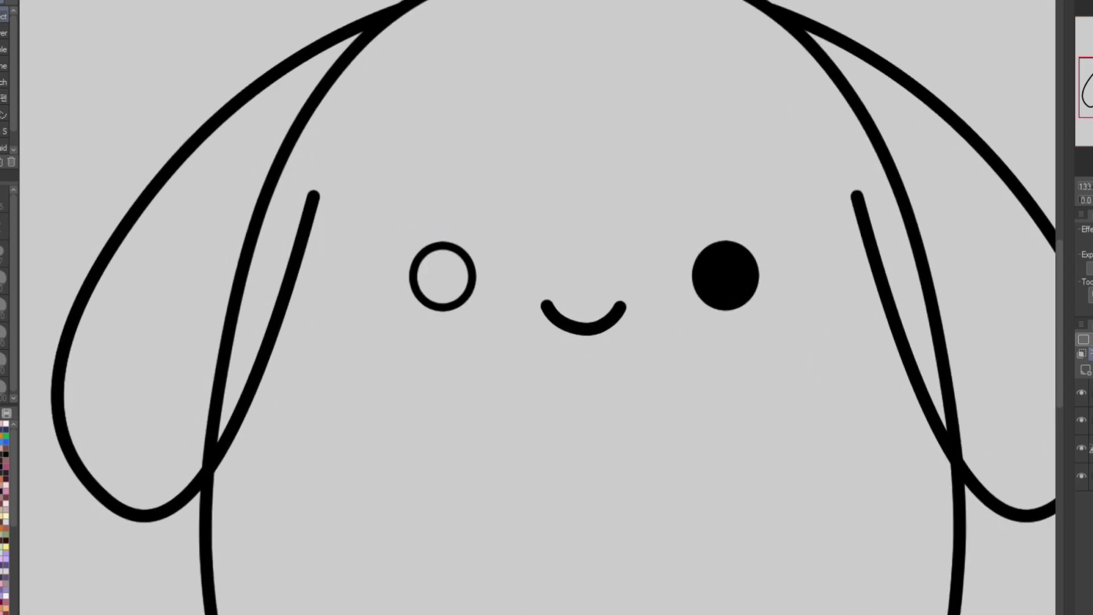
left_click(723, 279)
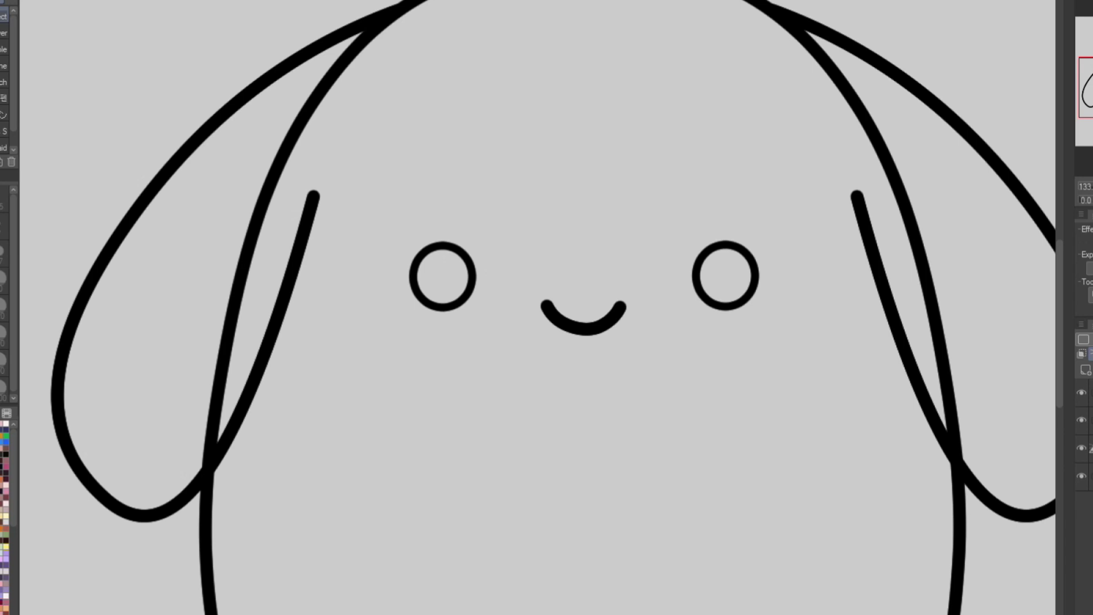
left_click(413, 276)
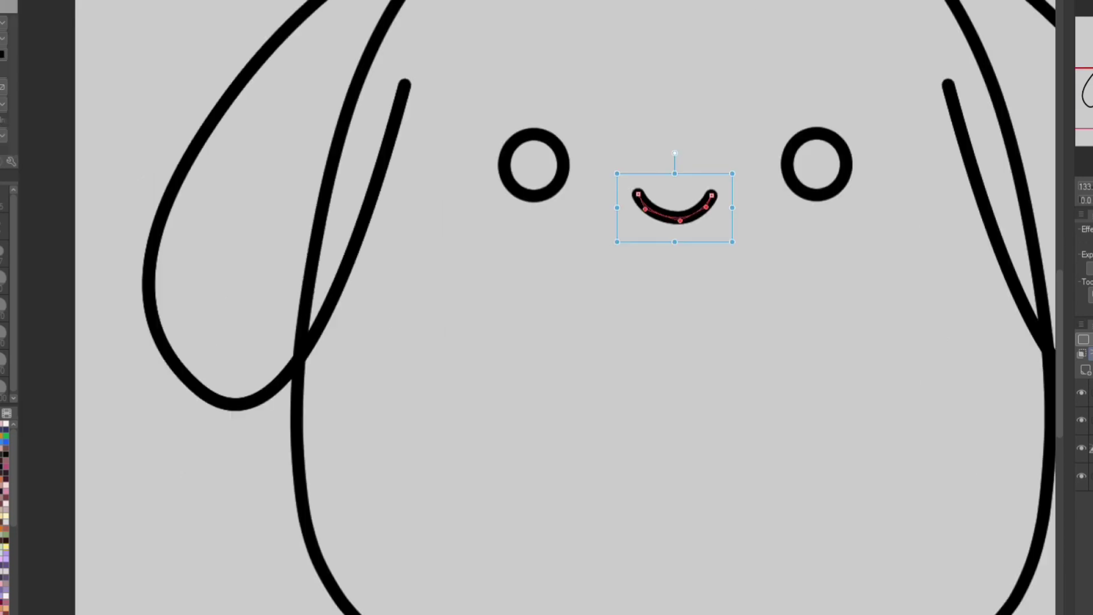
key("Delete")
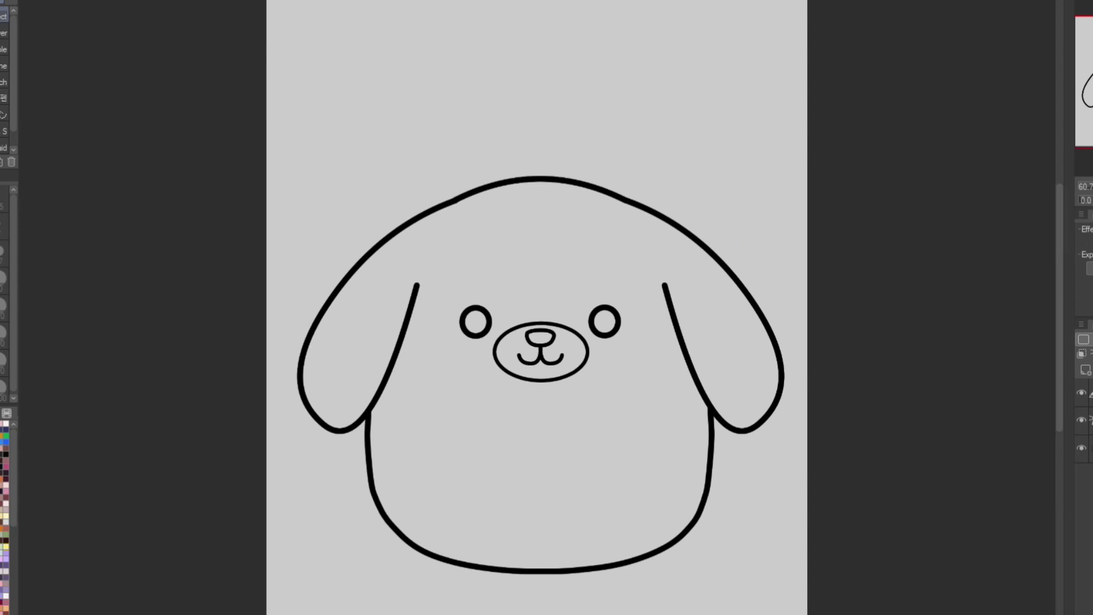
Step: Paste the orange dog face with green striped ears as a reference image on the canvas and activate the Eyedropper
key("ctrl+v")
key("Return")
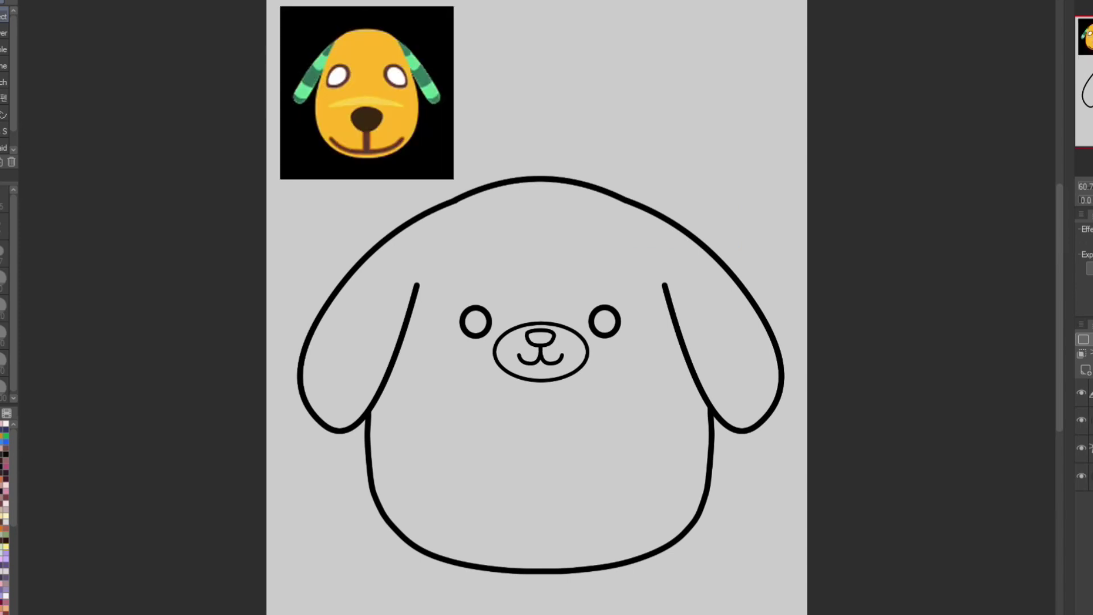
key("i")
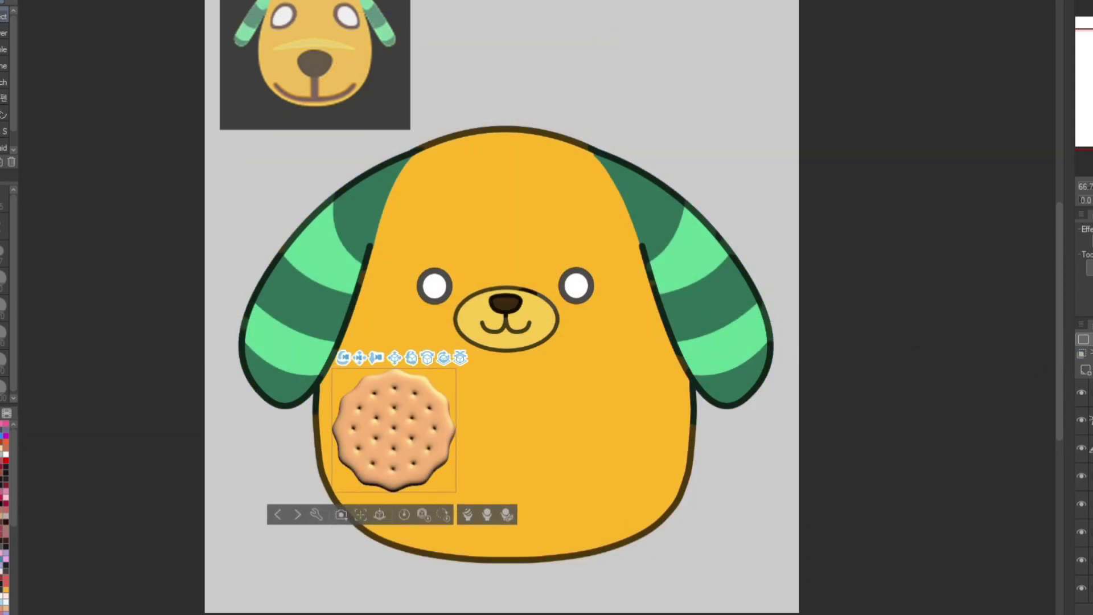
Step: Delete the round biscuit 3D object from the dog's body
key("Delete")
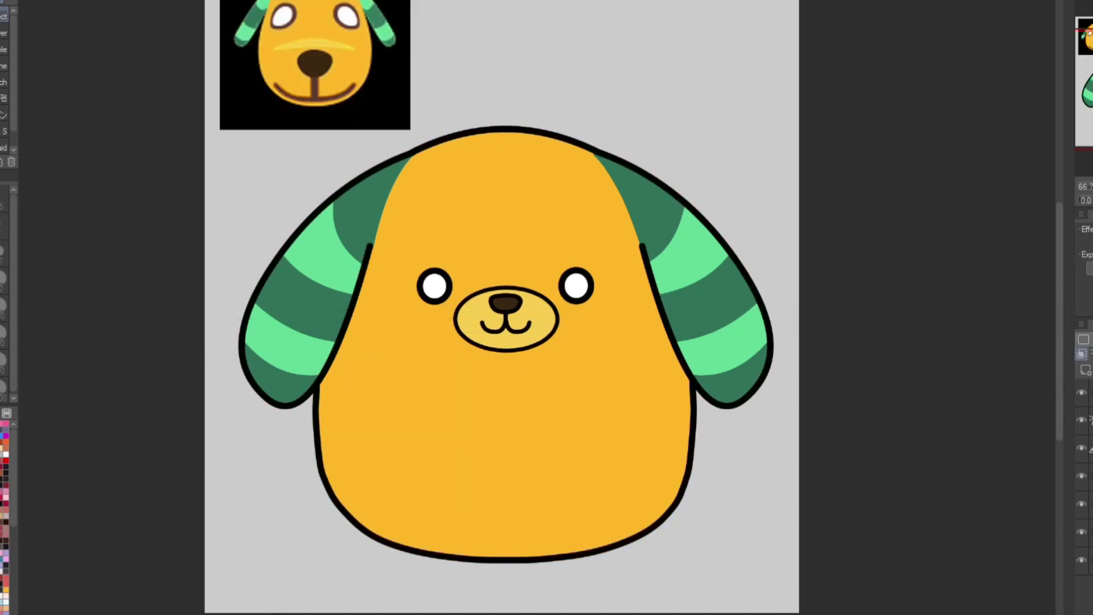
scroll(501, 308, "up", 2)
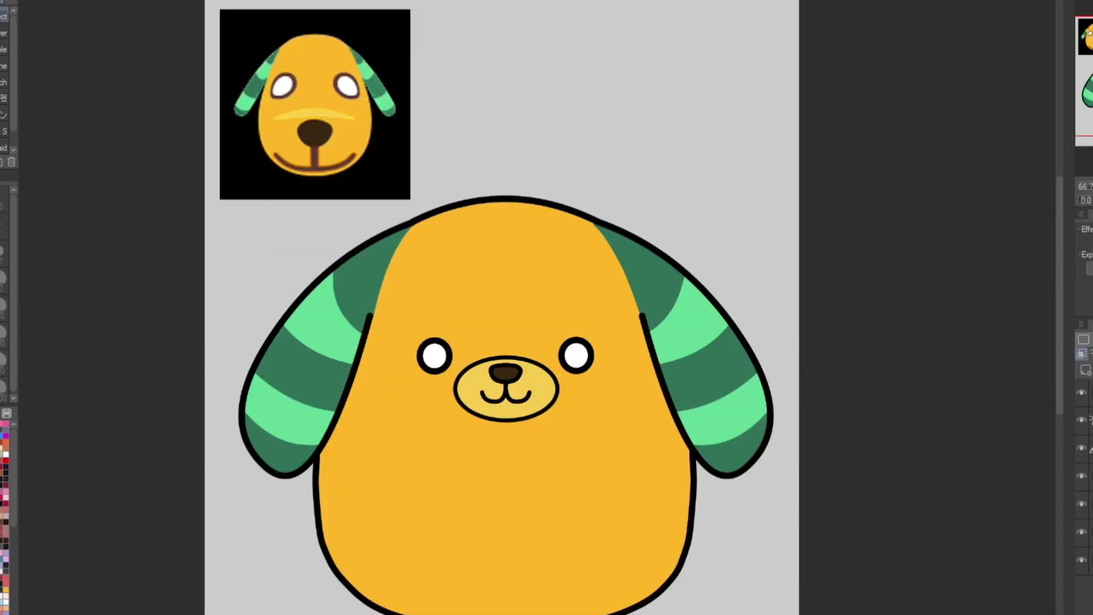
scroll(535, 308, "down", 1)
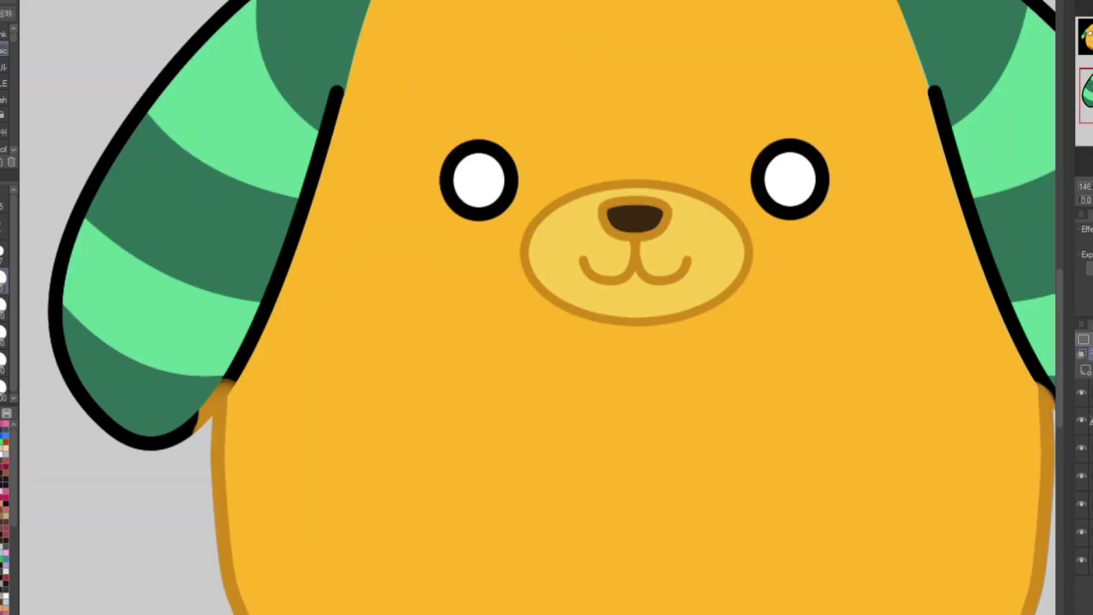
scroll(596, 242, "up", 3)
scroll(596, 242, "down", 3)
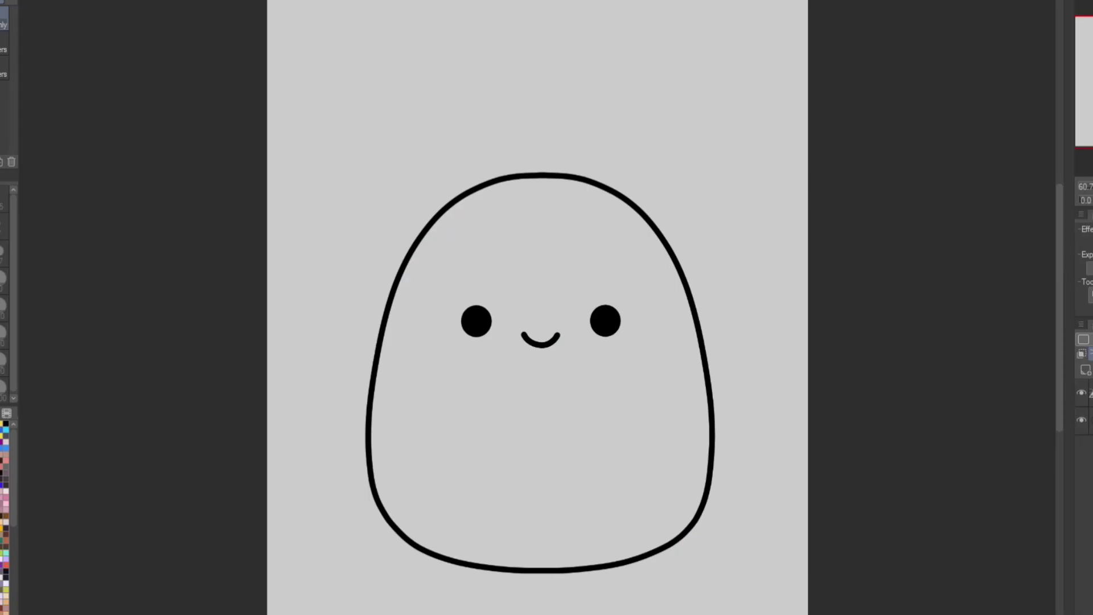
Step: Add a new layer to the blank body template and paste the orange cat face with the green leaf as a reference image
key("u")
key("ctrl+shift+n")
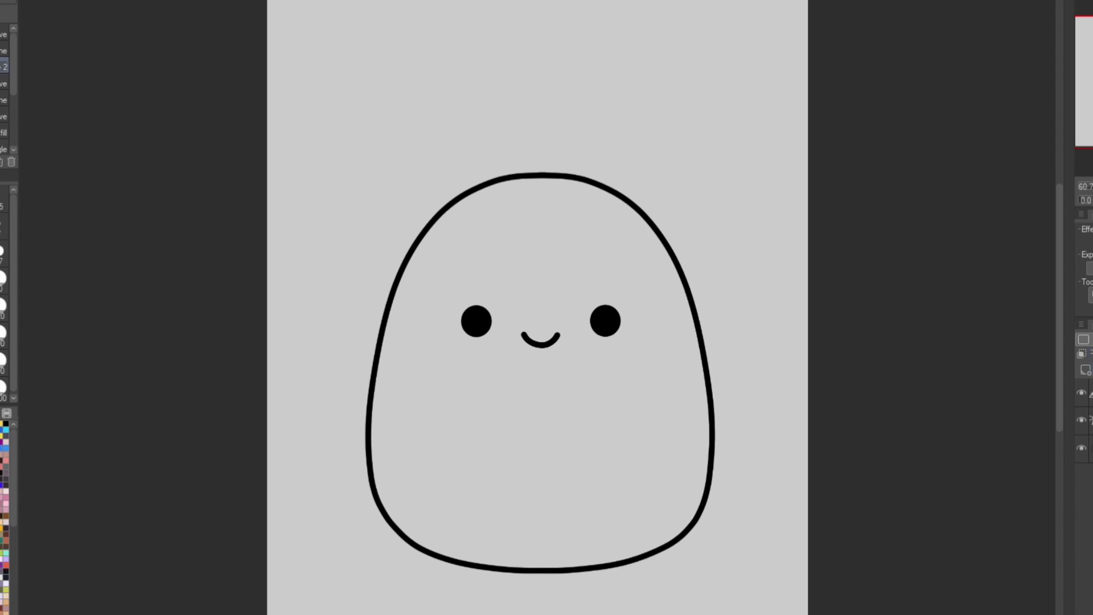
key("ctrl+v")
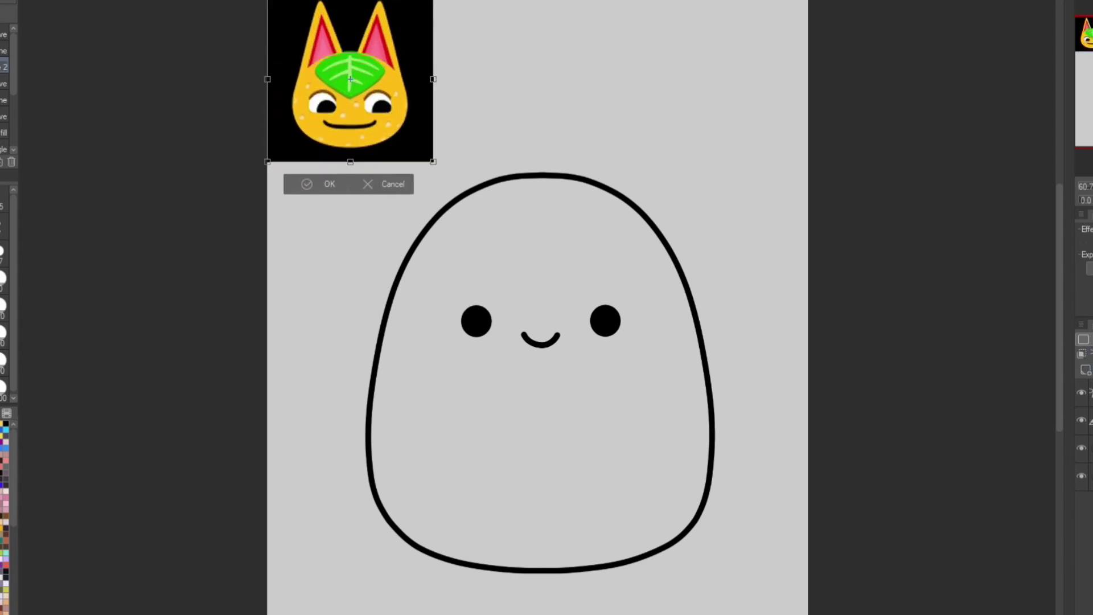
key("Return")
Step: Draw a pointed cat ear with a thinner inner ear line on the upper right of the head
scroll(546, 307, "up", 3)
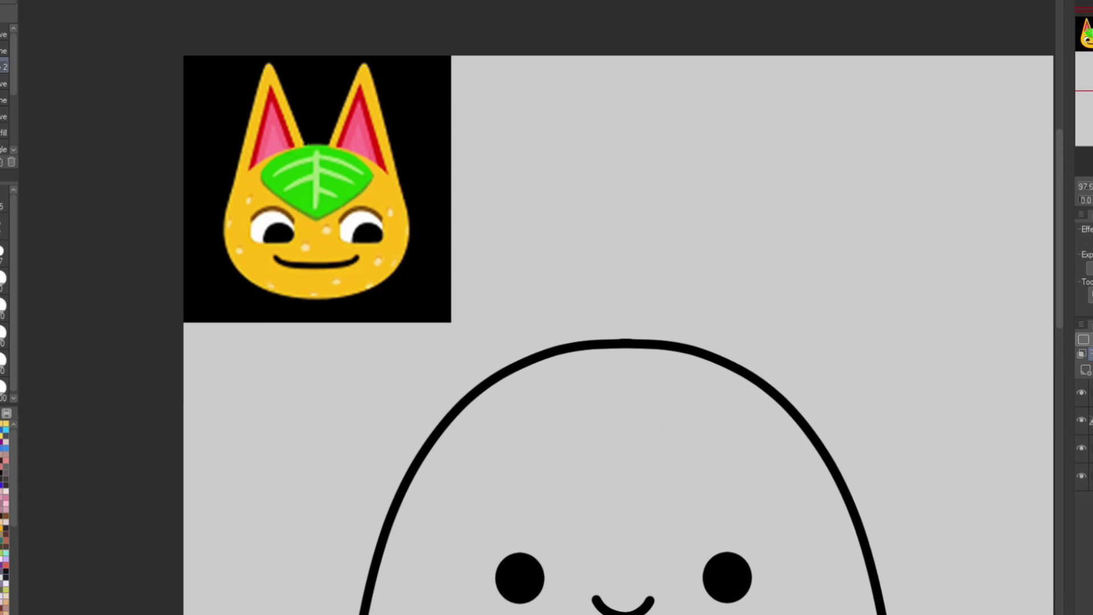
left_click_drag(547, 308, 463, 256)
left_click_drag(624, 297, 724, 382)
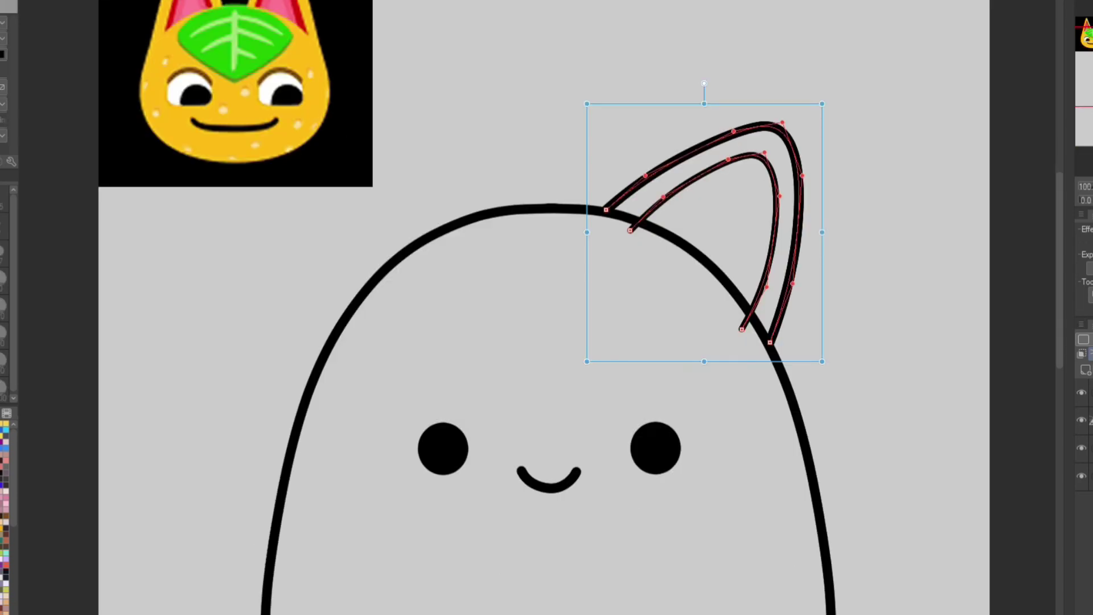
Step: Erase the ends of the outer and inner ear lines that extend inside the head outline on both sides
key("p")
key("b")
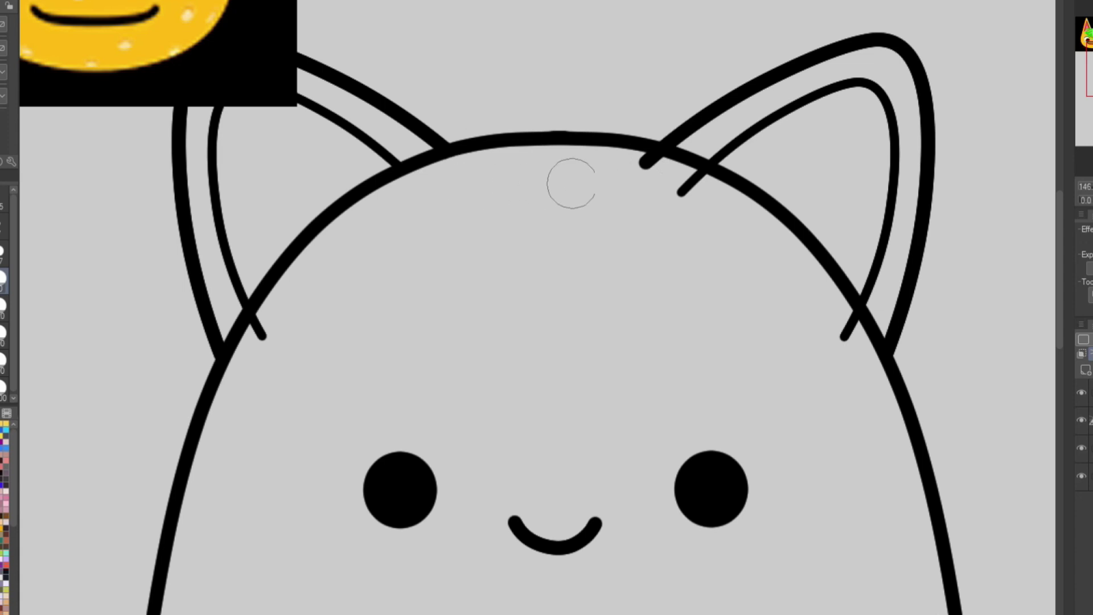
left_click(649, 181)
left_click(660, 196)
left_click(825, 336)
left_click(276, 345)
scroll(966, 254, "down", 2)
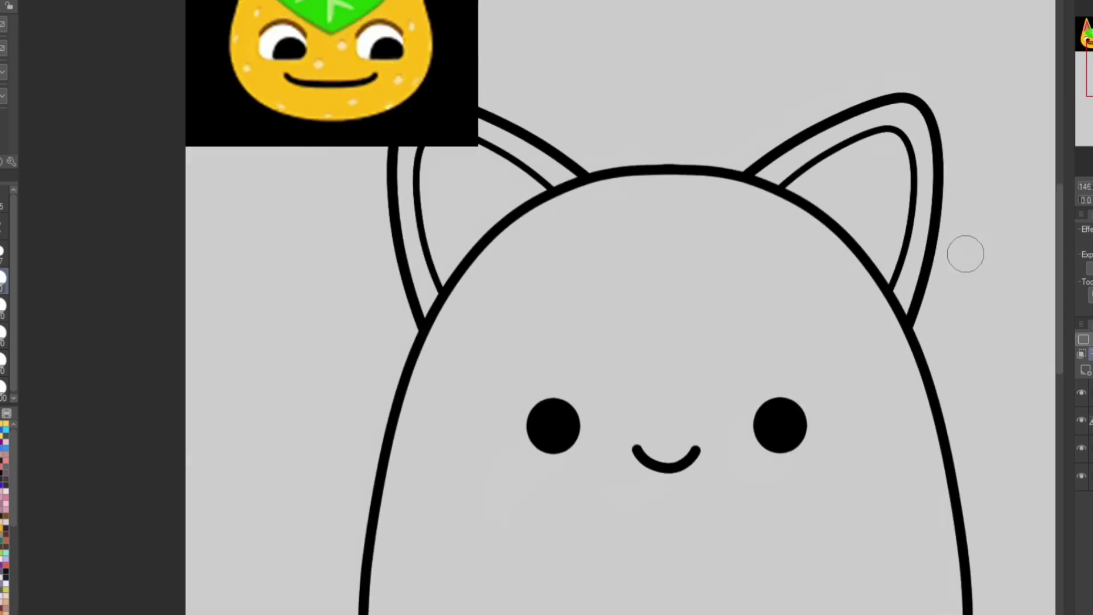
Step: Draw a large leaf outline pointing down between the eyes on the forehead and clean up the head line overlapping it
scroll(966, 254, "down", 2)
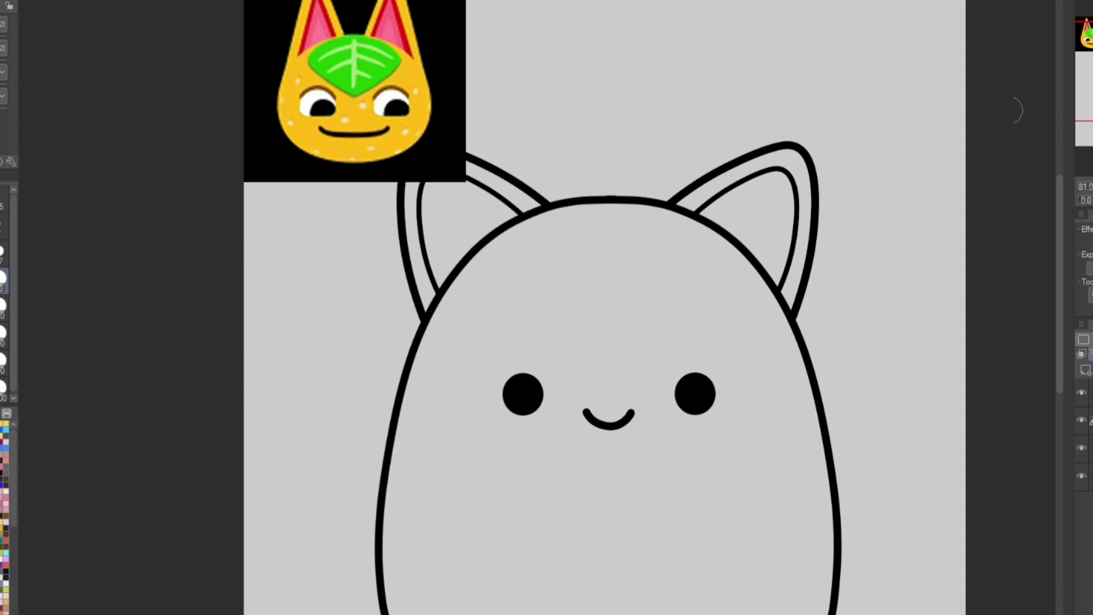
scroll(1017, 110, "down", 4)
scroll(596, 290, "down", 3)
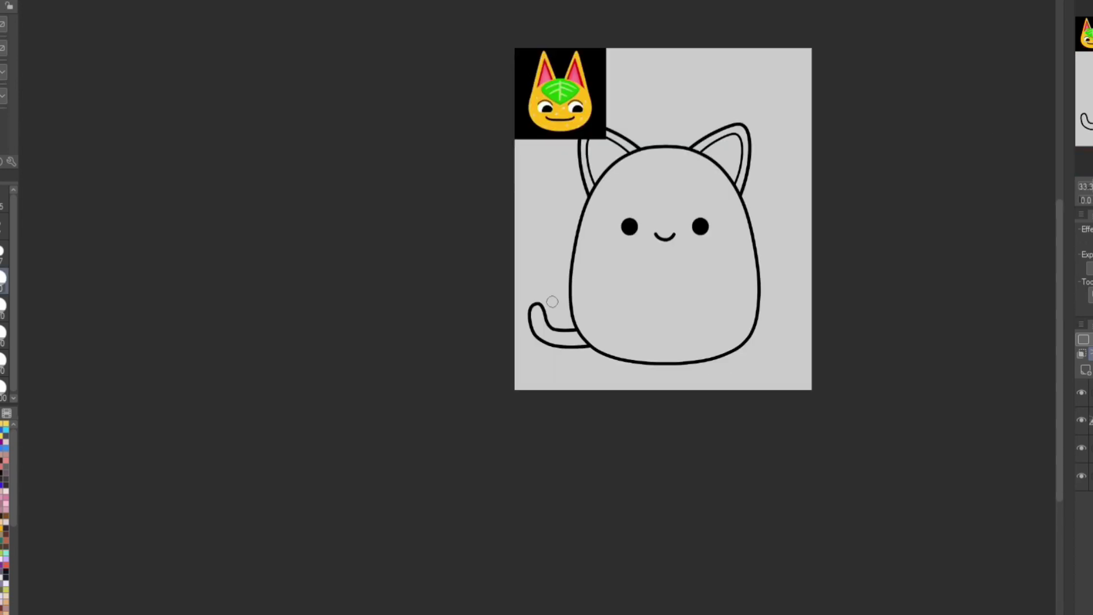
scroll(651, 205, "up", 4)
scroll(602, 6, "up", 2)
mouse_move(403, 184)
left_mouse_down()
mouse_move(560, 146)
mouse_move(505, 406)
left_mouse_up()
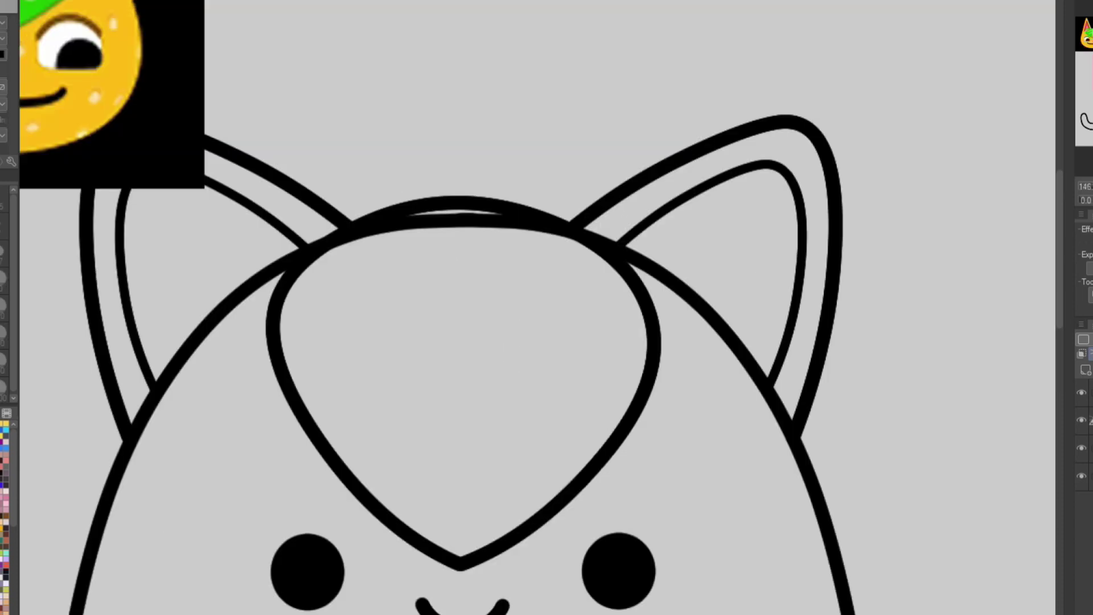
left_click_drag(392, 239, 358, 258)
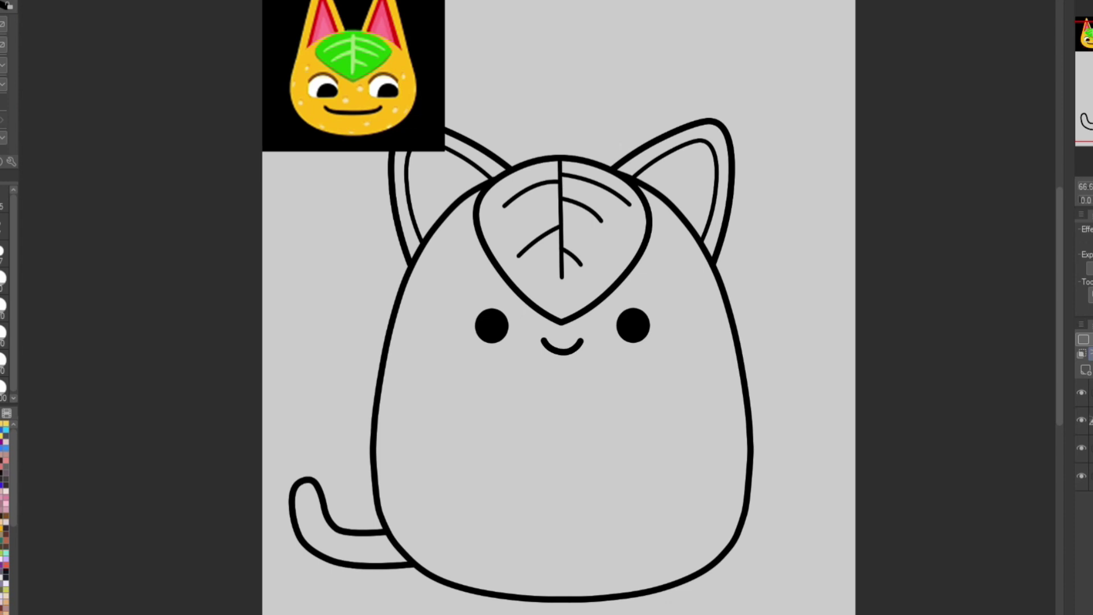
Step: Enlarge the left eye's outline circle up and outward so it forms a ring around the black pupil
scroll(682, 380, "down", 2)
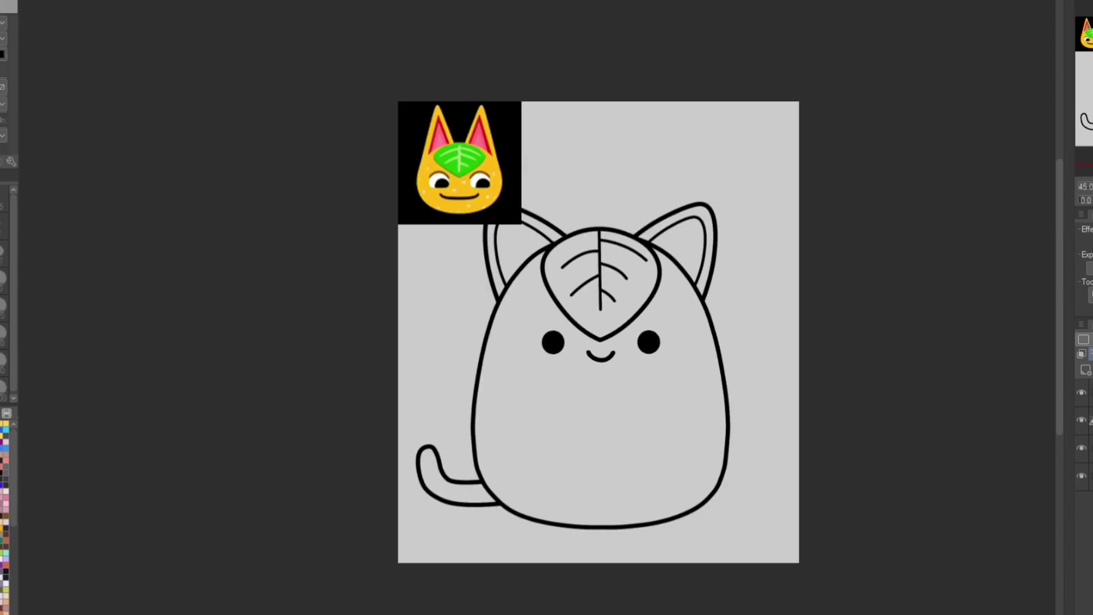
scroll(631, 391, "up", 2)
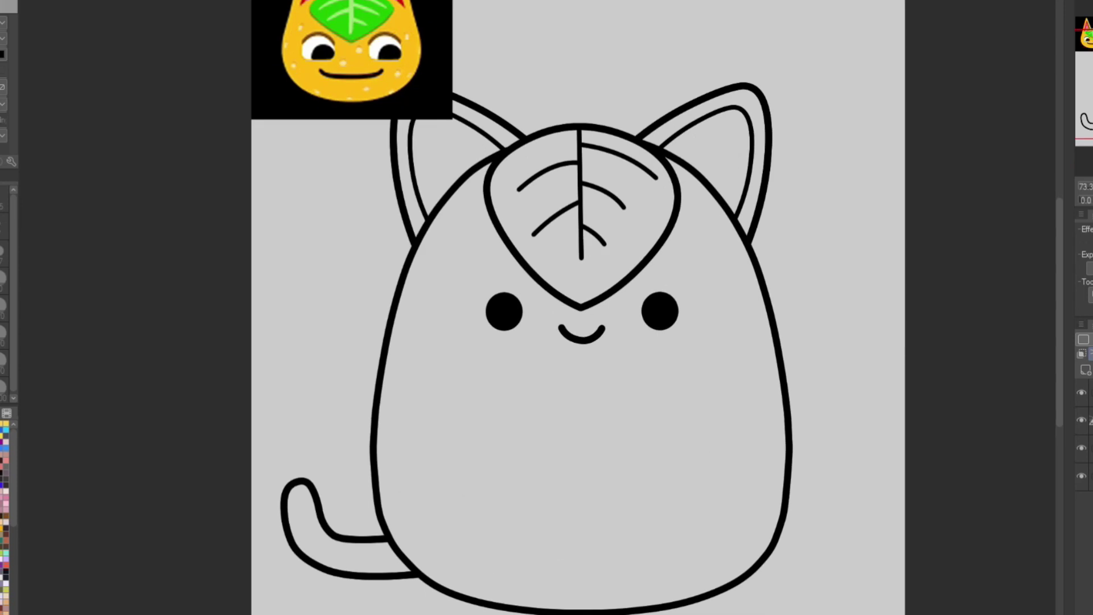
scroll(578, 298, "up", 2)
left_click(431, 324)
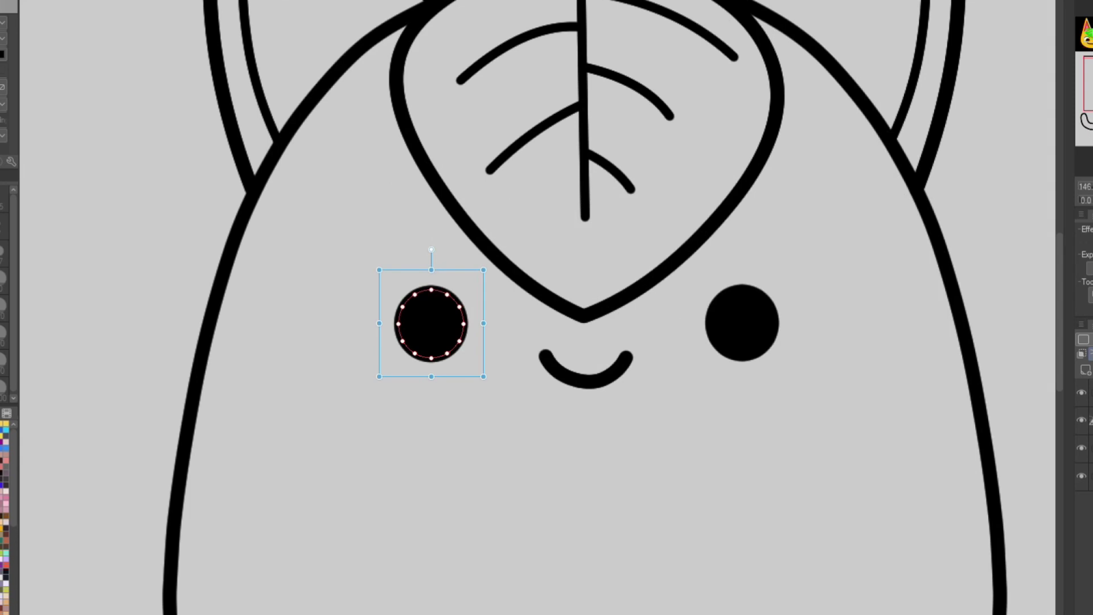
left_click_drag(379, 269, 338, 245)
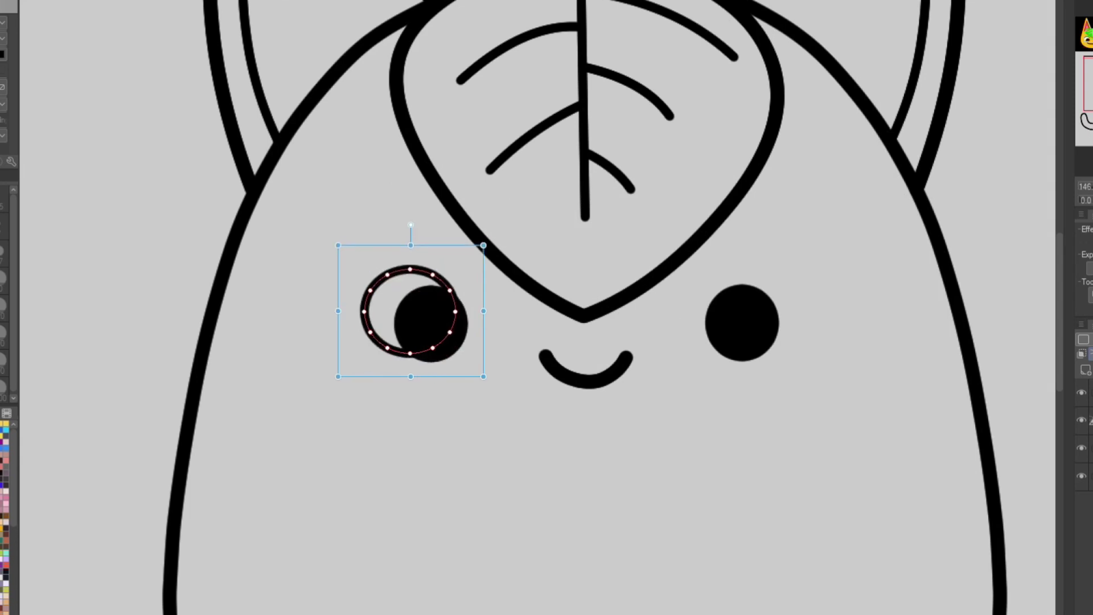
Step: Enlarge the right eye's outline circle evenly so it forms a ring around the black pupil
scroll(780, 365, "down", 5)
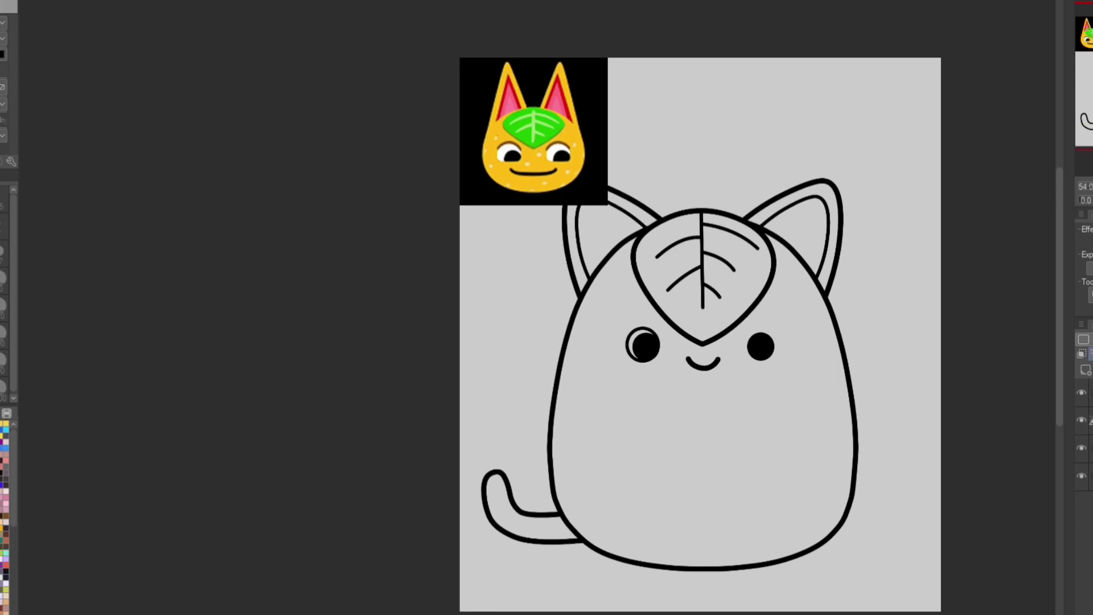
scroll(921, 353, "up", 1)
scroll(915, 349, "up", 2)
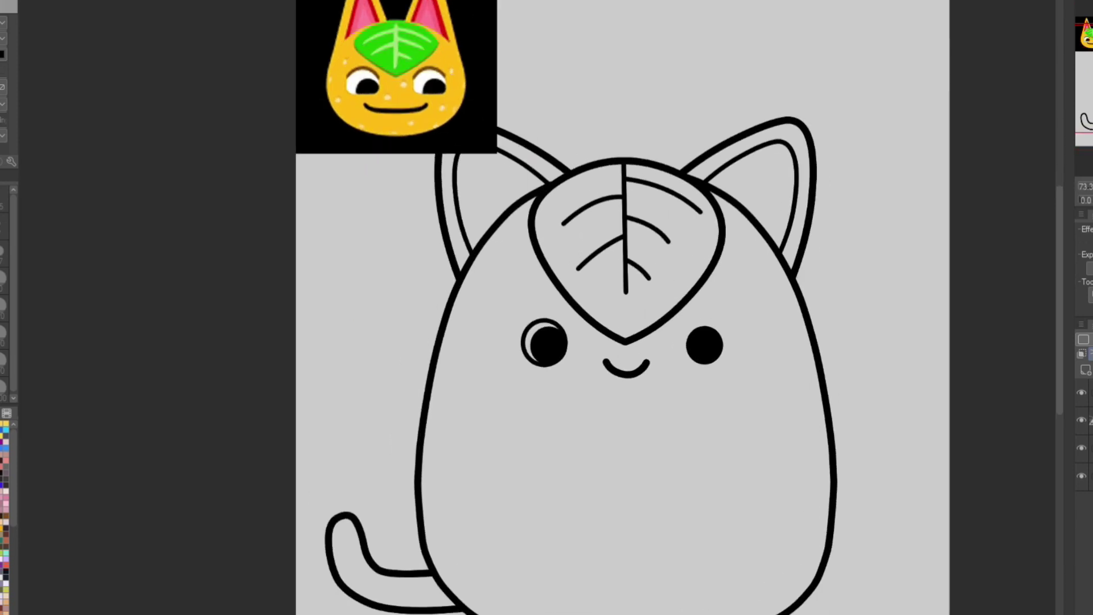
left_click(704, 345)
scroll(737, 329, "up", 5)
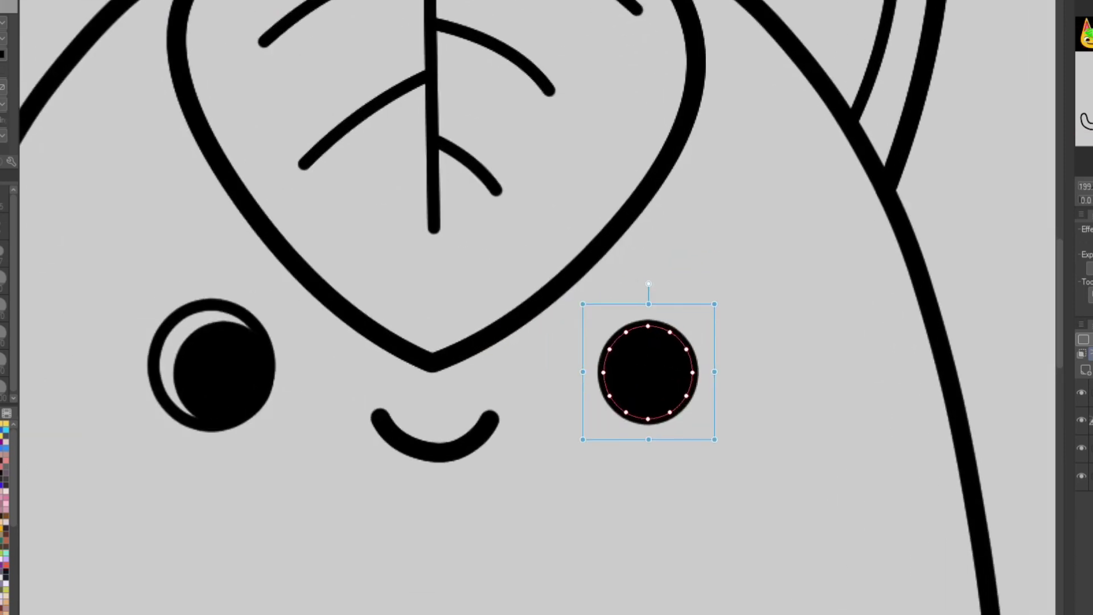
left_click_drag(715, 304, 735, 283)
scroll(659, 361, "down", 5)
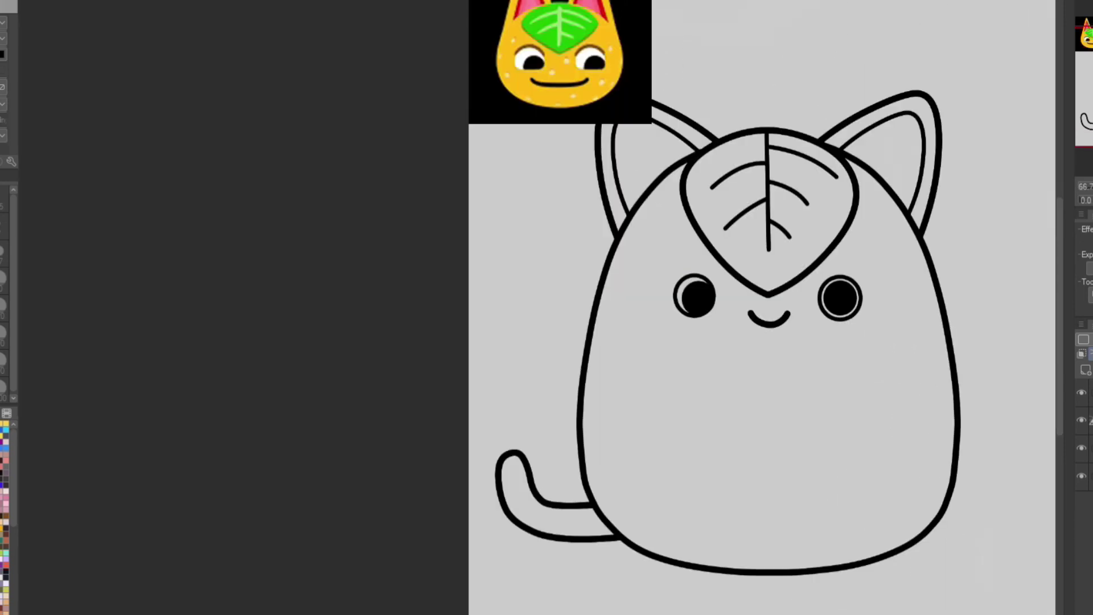
scroll(626, 308, "right", 5)
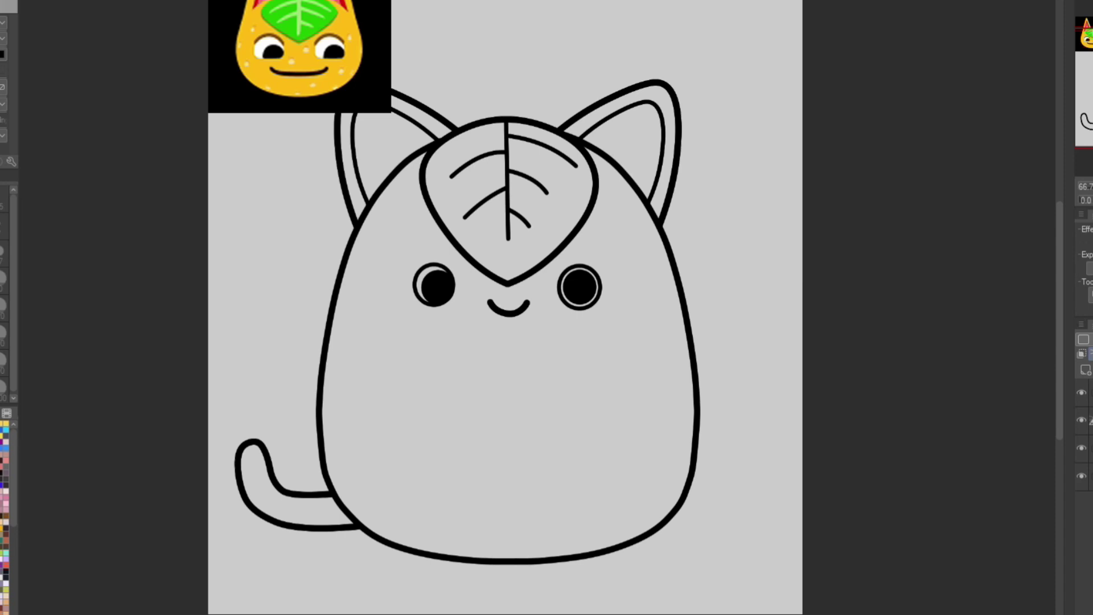
Step: Replace the left eye's offset ring with a copy of the right eye's ring, centred on the left pupil
mouse_move(428, 249)
left_mouse_down()
mouse_move(399, 274)
mouse_move(424, 319)
mouse_move(428, 250)
left_mouse_up()
left_click(599, 287)
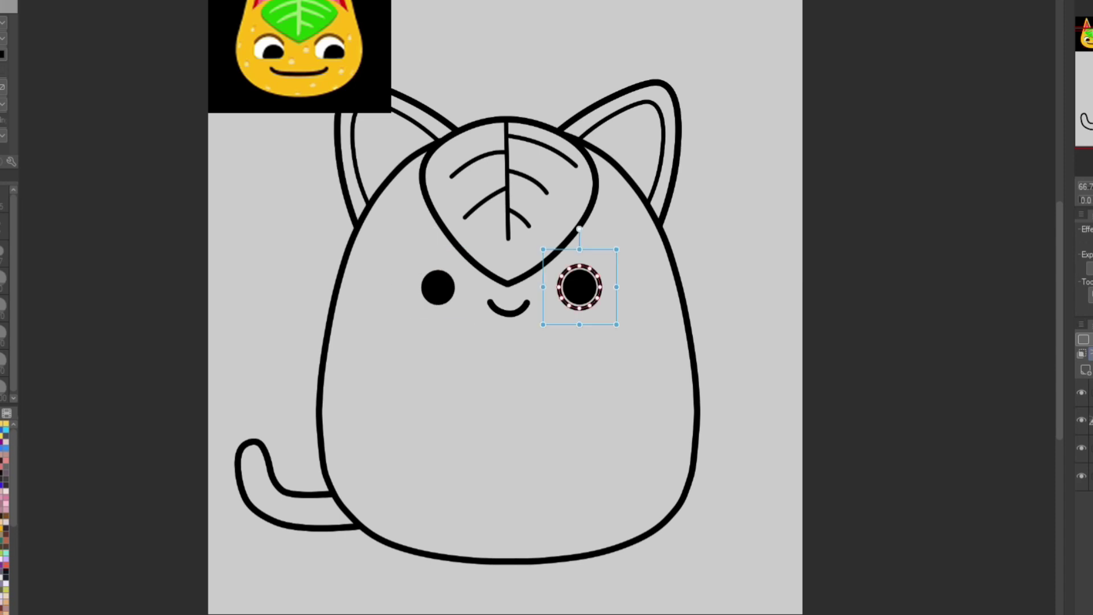
scroll(670, 145, "down", 3)
left_click_drag(639, 193, 592, 193)
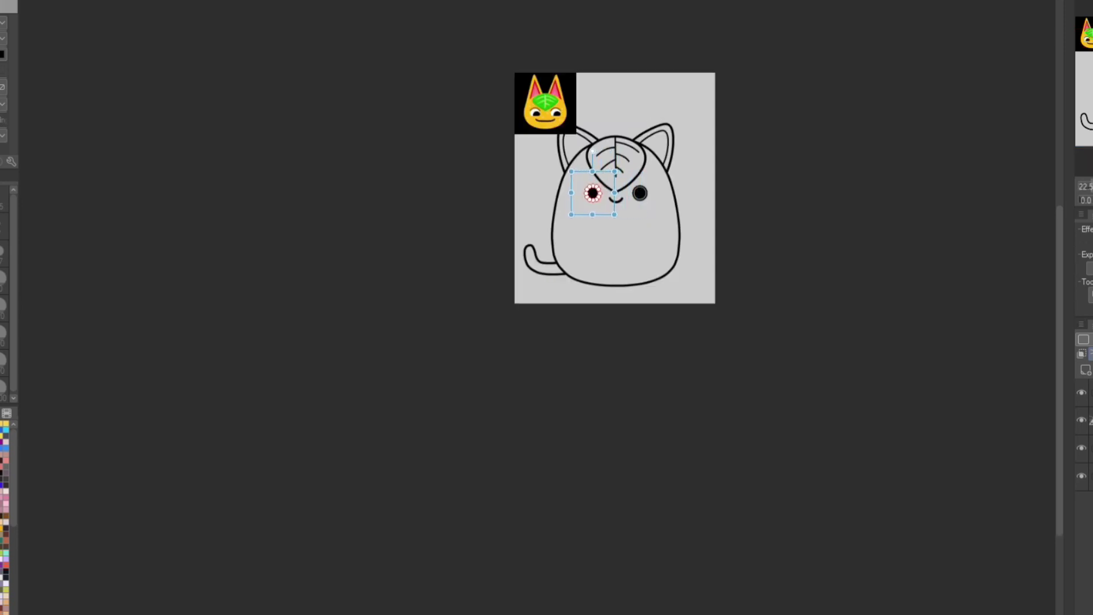
scroll(604, 188, "up", 5)
scroll(436, 319, "down", 5)
scroll(570, 324, "up", 4)
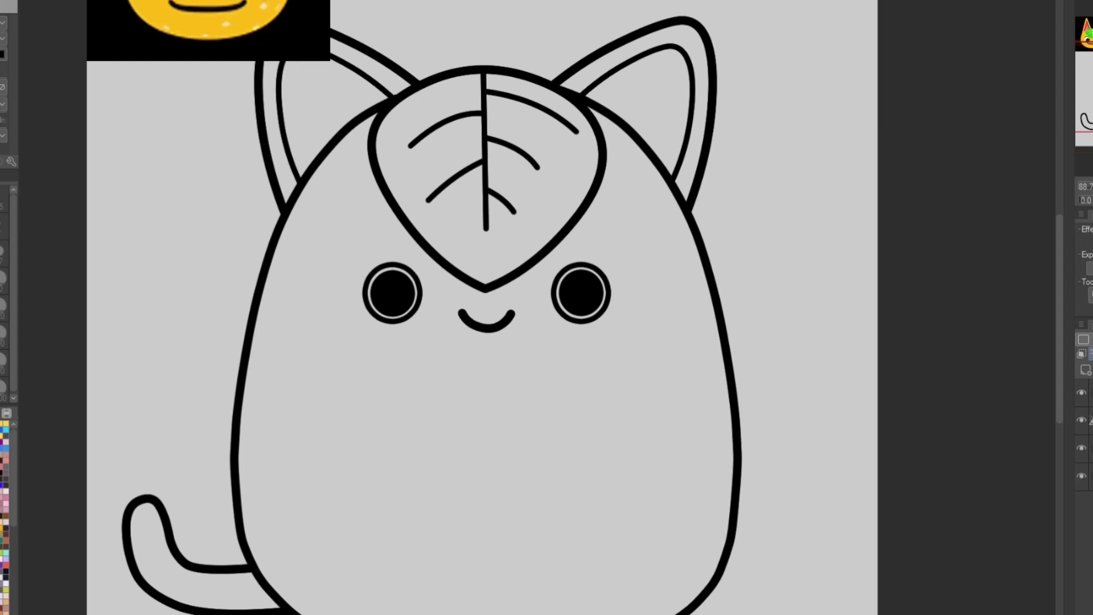
Step: Widen the mouth into a flatter smile below the leaf tip, and thin the mouth line and leaf outline
left_click(445, 328)
left_click_drag(135, 354, 83, 355)
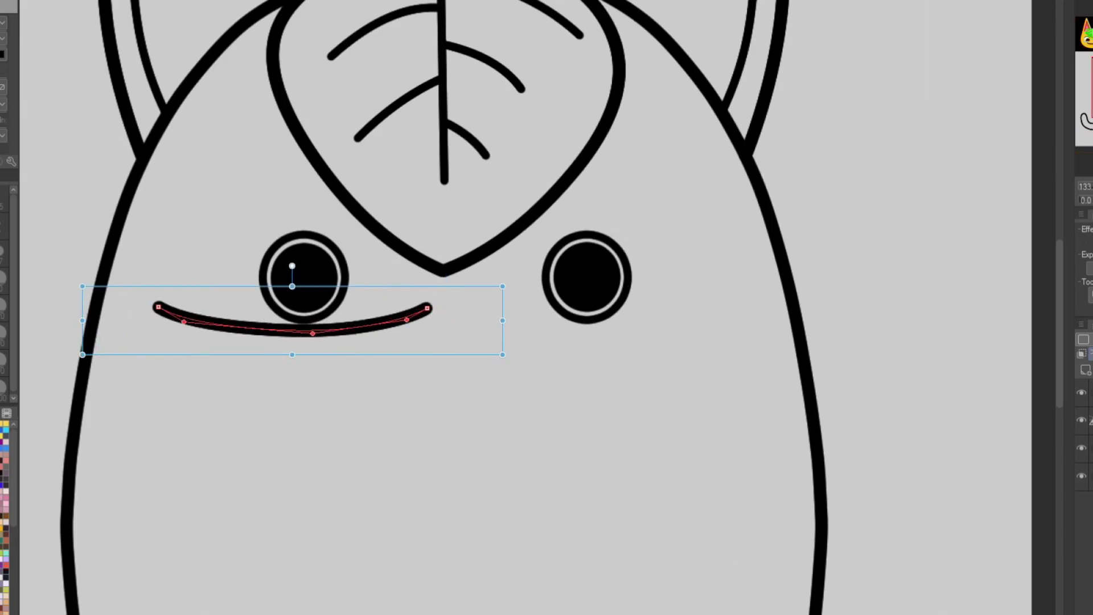
scroll(546, 307, "down", 3)
scroll(547, 307, "up", 2)
Step: Shift both eye rings slightly up and left so each pupil sits toward the lower right of its ring
left_click(380, 337)
key("Up")
scroll(495, 270, "down", 3)
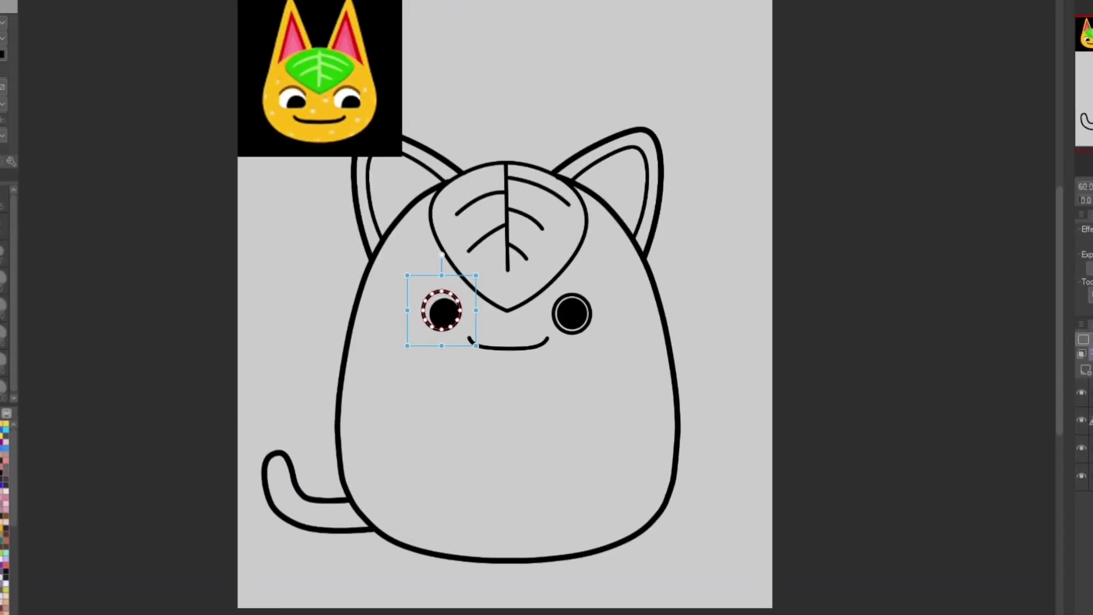
scroll(537, 280, "up", 3)
left_click(593, 335)
left_click(382, 329)
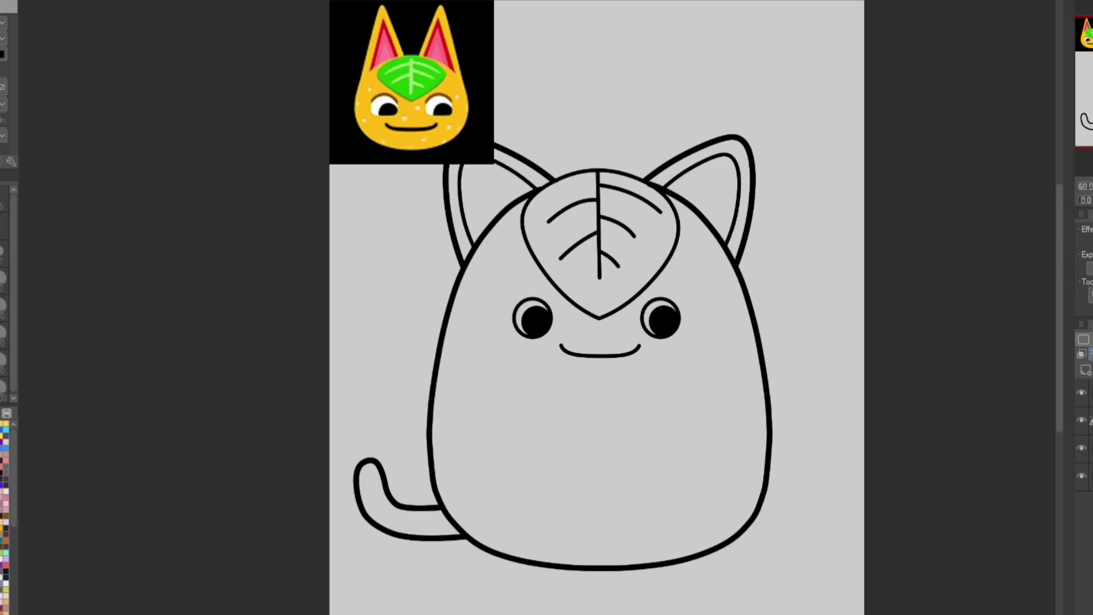
Step: Enlarge the left eye's outline circle into an even ring and place an aligned copy around the right pupil
left_click(599, 350)
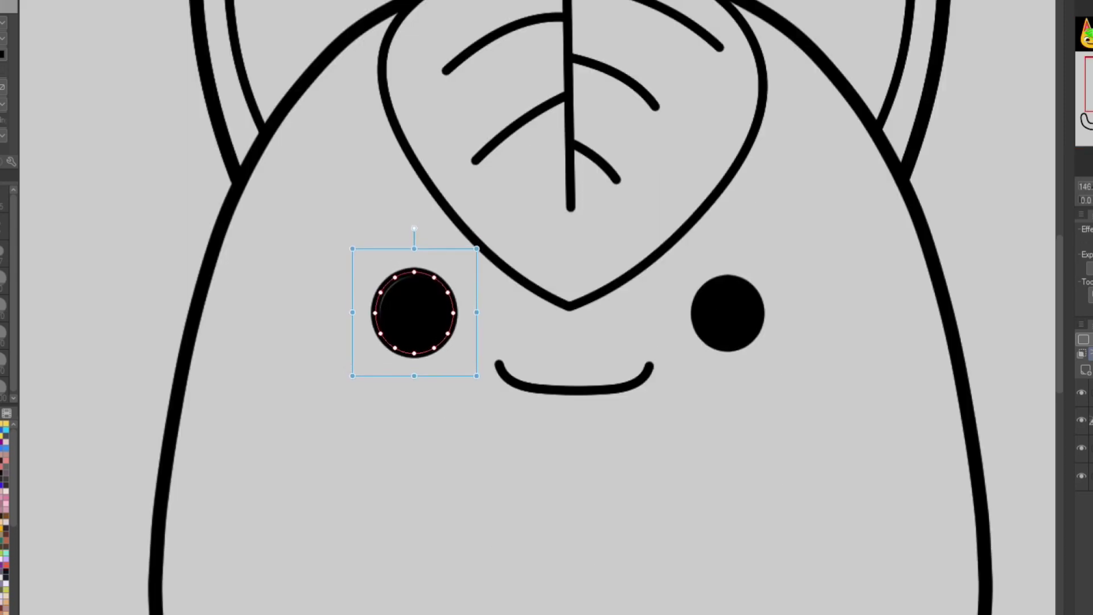
left_click_drag(476, 249, 489, 244)
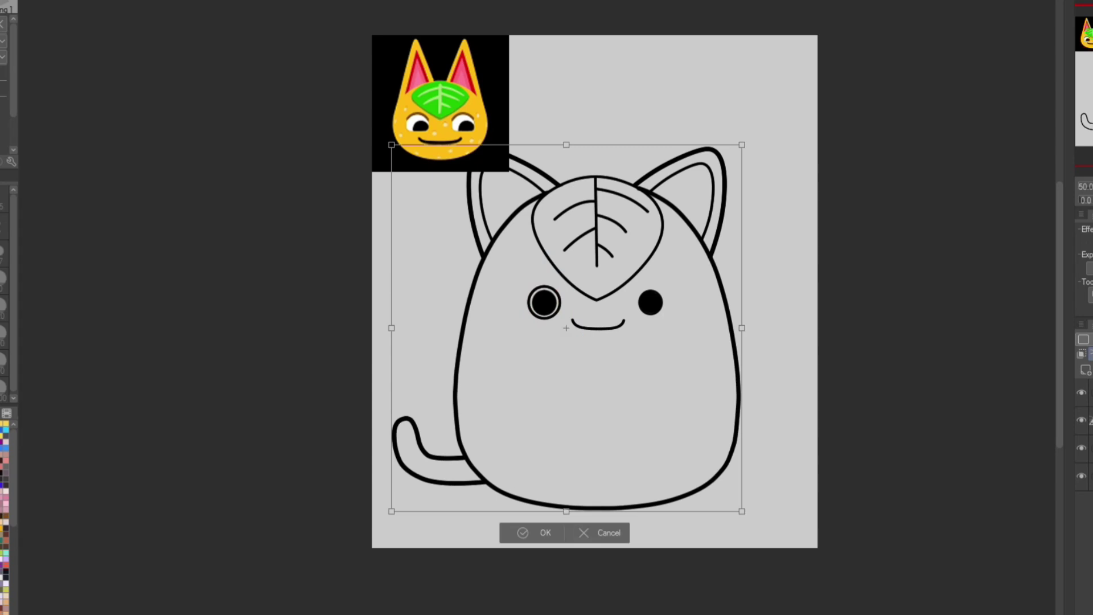
scroll(595, 291, "down", 1)
left_click_drag(662, 267, 755, 267)
scroll(755, 268, "up", 5)
key("Left")
key("Left")
key("Left")
key("Left")
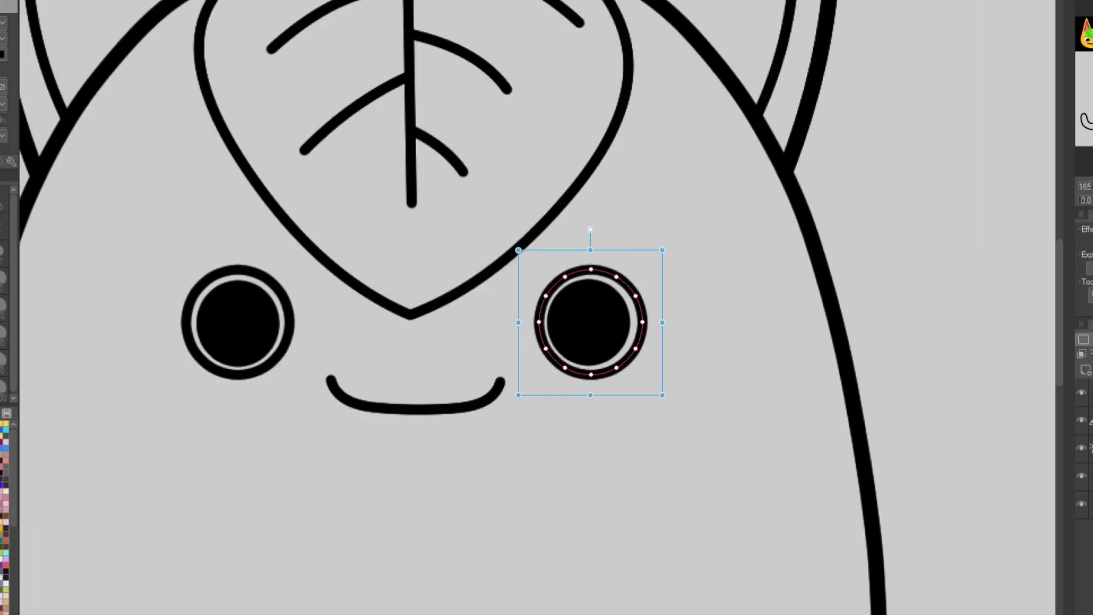
key("ctrl+0")
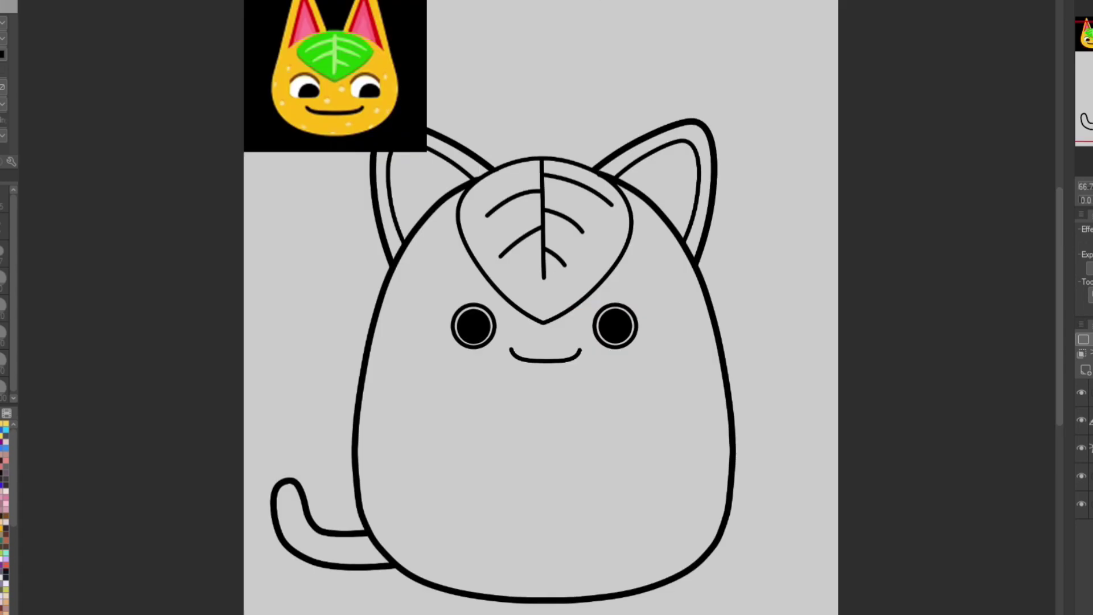
left_click_drag(541, 307, 505, 275)
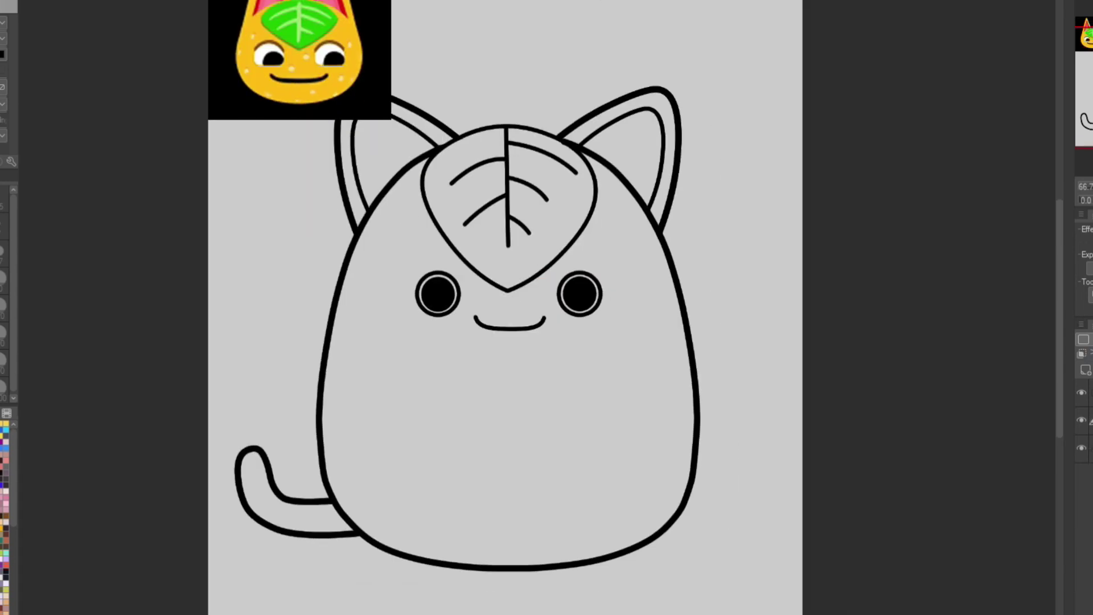
Step: On a new layer, fill the cat's body, outer ears and tail orange, the leaf green, the inner ears pink and the eye rings white
left_click(1085, 371)
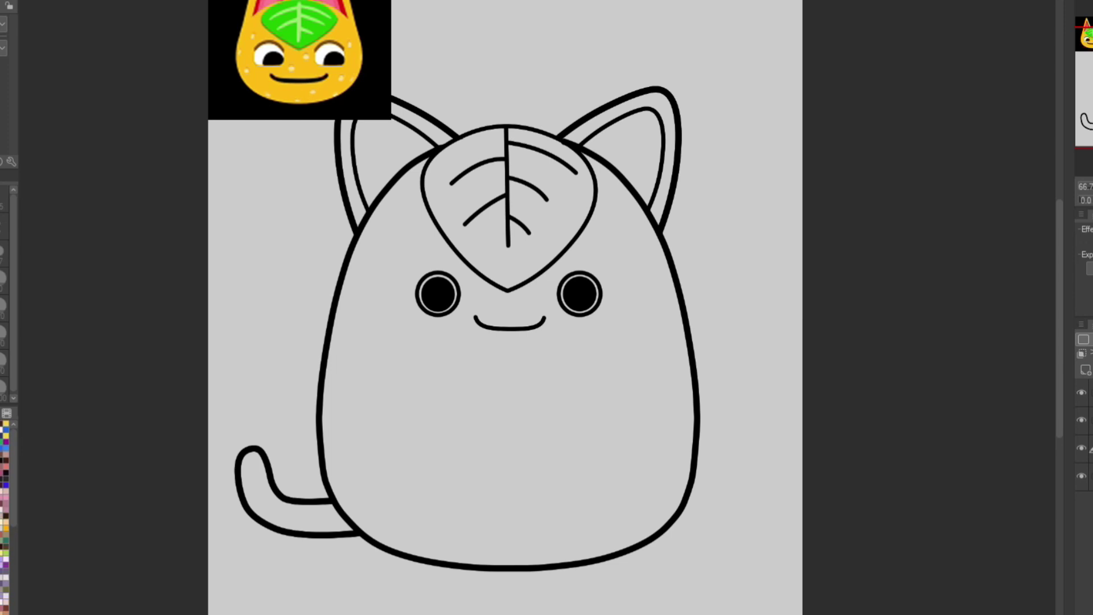
mouse_move(731, 166)
left_mouse_down()
mouse_move(780, 467)
mouse_move(335, 587)
mouse_move(171, 245)
mouse_move(581, 48)
mouse_move(710, 196)
mouse_move(724, 272)
left_mouse_up()
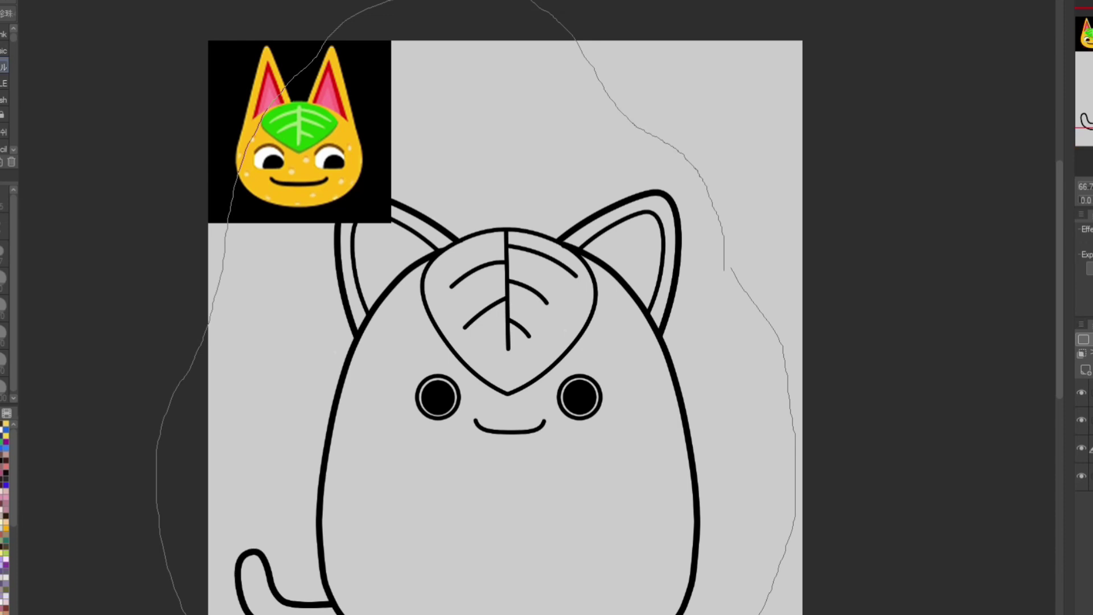
key("ctrl+z")
left_click(1090, 353)
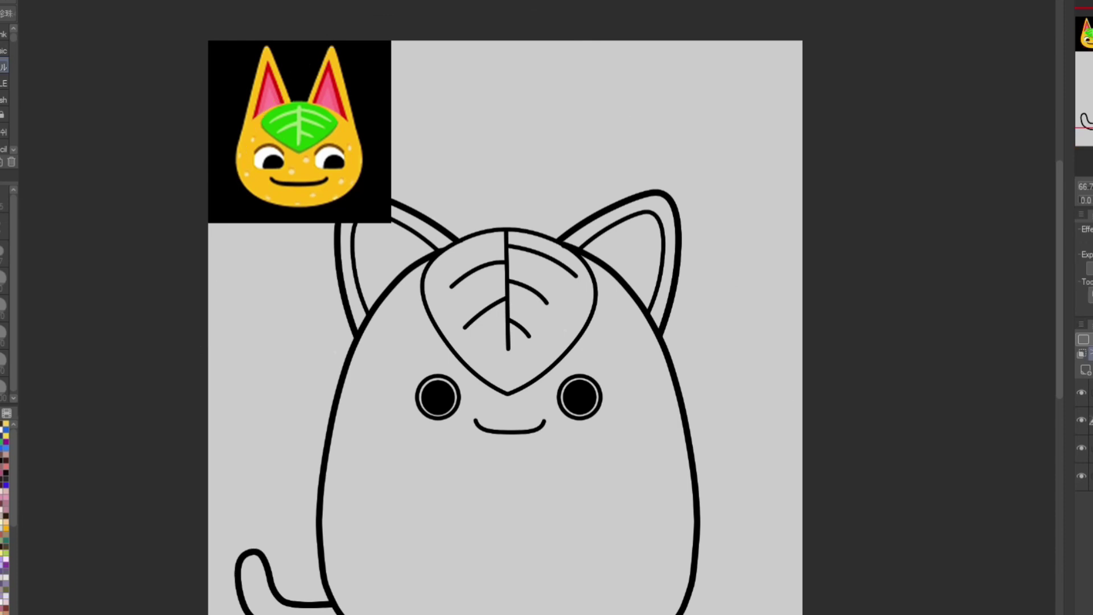
left_click_drag(490, 342, 460, 250)
mouse_move(575, 51)
left_mouse_down()
mouse_move(746, 122)
mouse_move(683, 570)
mouse_move(325, 595)
mouse_move(140, 446)
mouse_move(203, 148)
mouse_move(552, 44)
mouse_move(575, 51)
left_mouse_up()
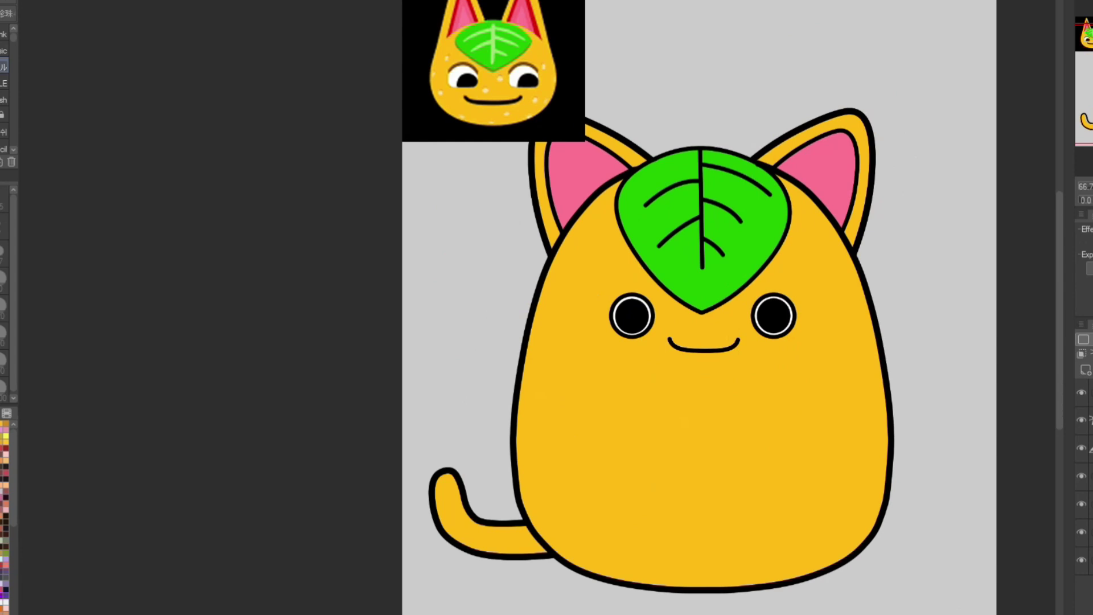
Step: Dot small pale spots over the cat's body and tail, and recolour the leaf and ear lines in darker green, orange and pink
scroll(700, 308, "up", 5)
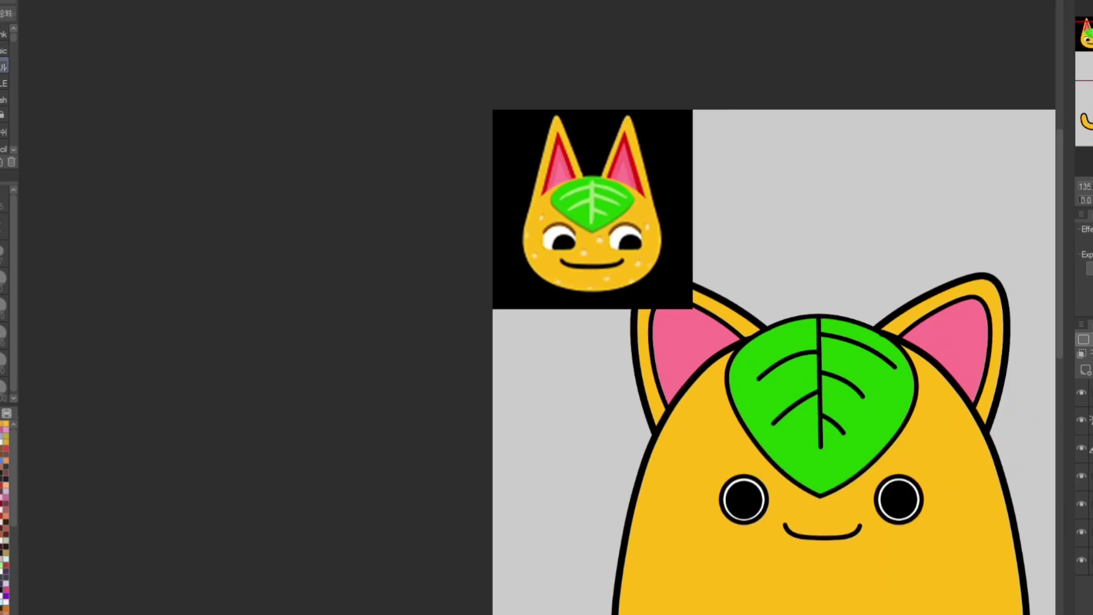
scroll(568, 307, "down", 4)
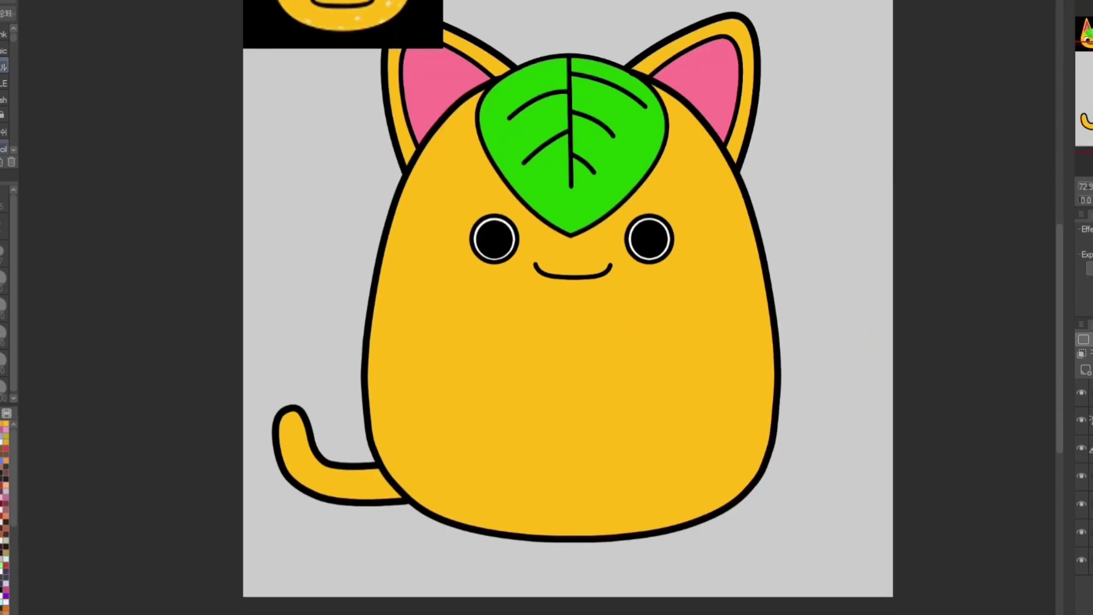
left_click(2, 51)
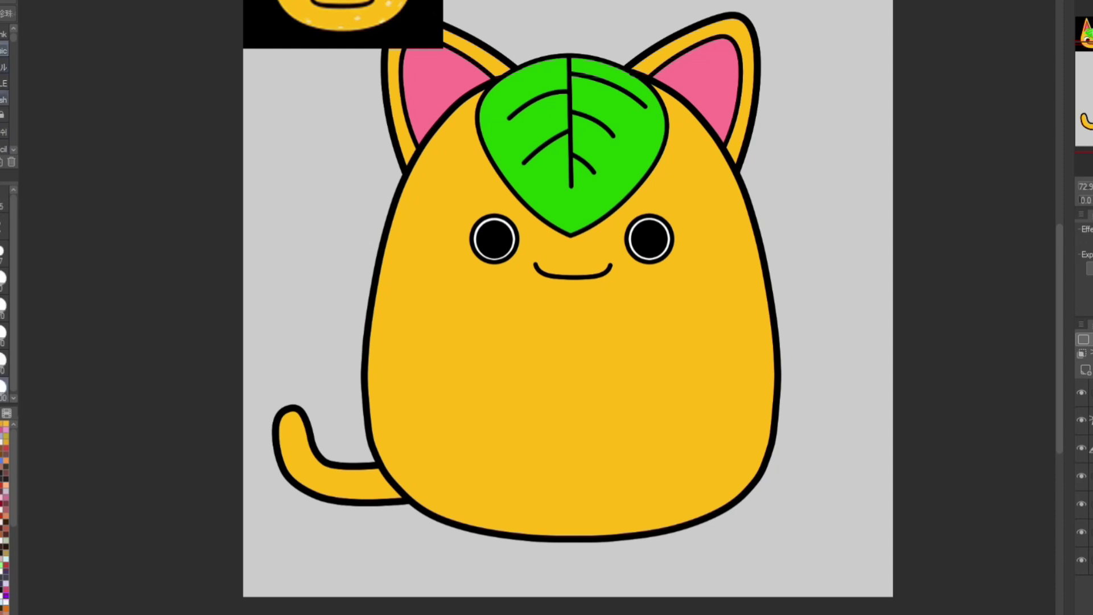
scroll(732, 399, "up", 1)
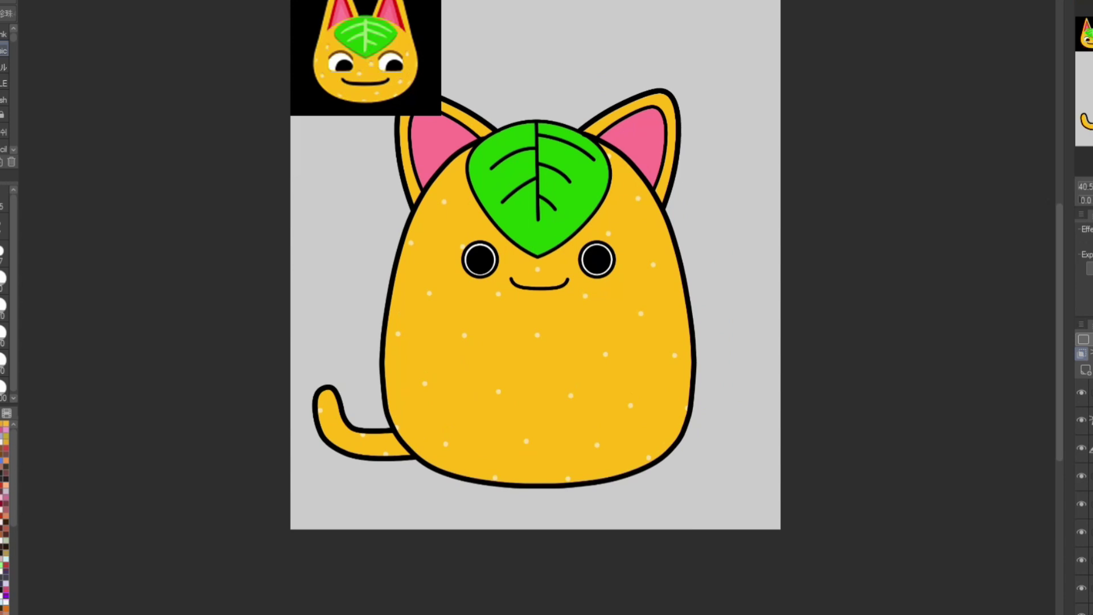
scroll(560, 99, "up", 1)
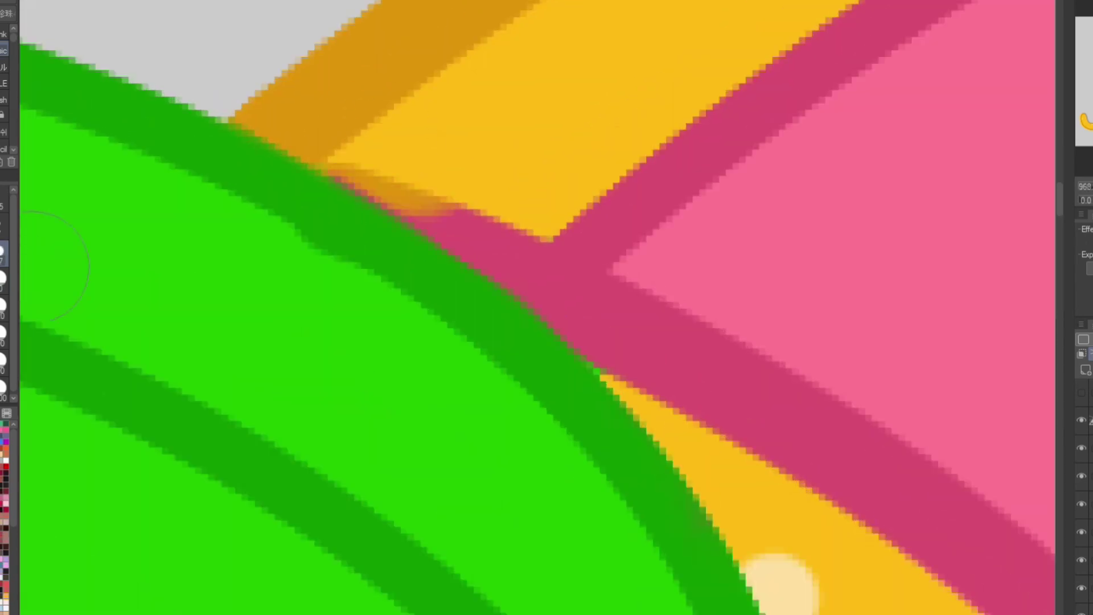
left_click_drag(529, 279, 347, 216)
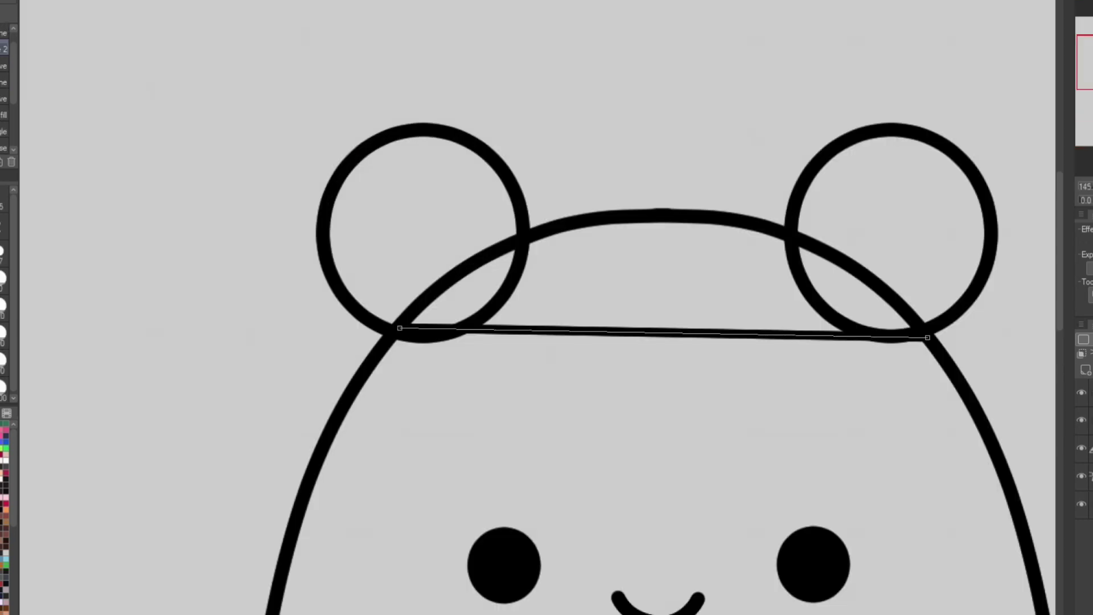
Step: Join the two round frog eye bumps to the head outline and draw a slanted half-round eye inside each
left_click(637, 125)
key("o")
left_click_drag(842, 251, 855, 246)
left_click(543, 201)
left_click_drag(543, 201, 538, 222)
left_click(855, 245)
left_click_drag(856, 246, 841, 254)
key("Escape")
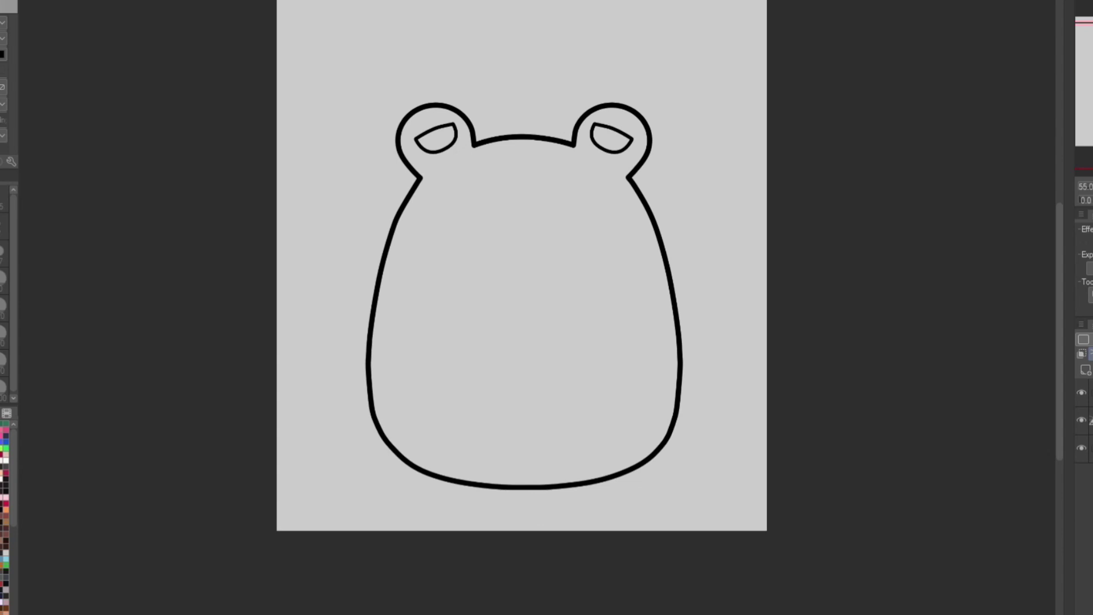
Step: Draw a wide pleated face mask across the frog's body with vertical side bands and straps reaching the body outline
scroll(547, 139, "up", 4)
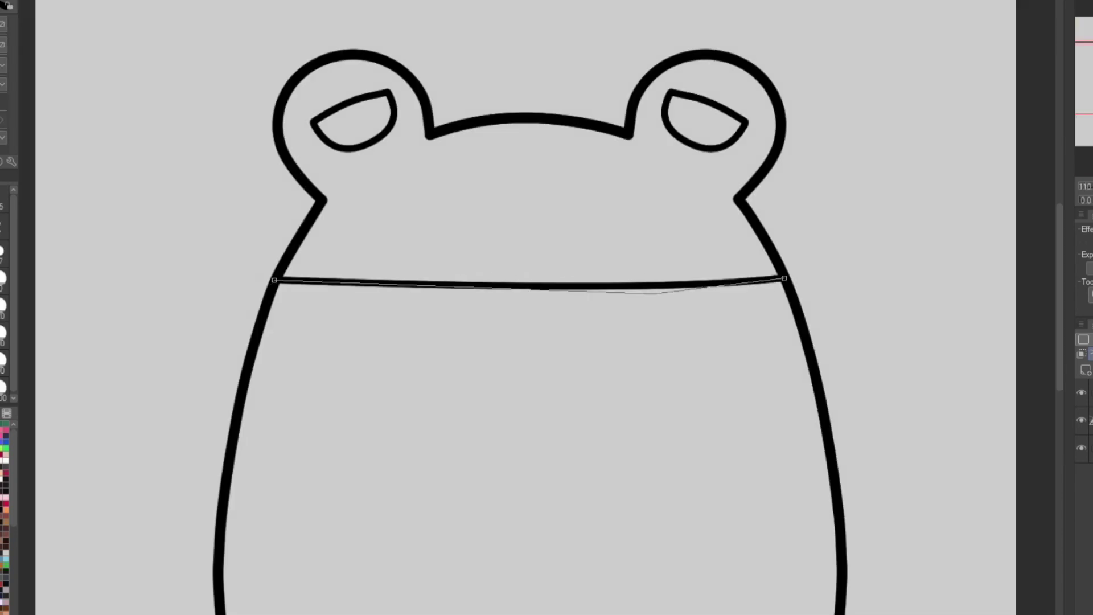
scroll(545, 307, "down", 2)
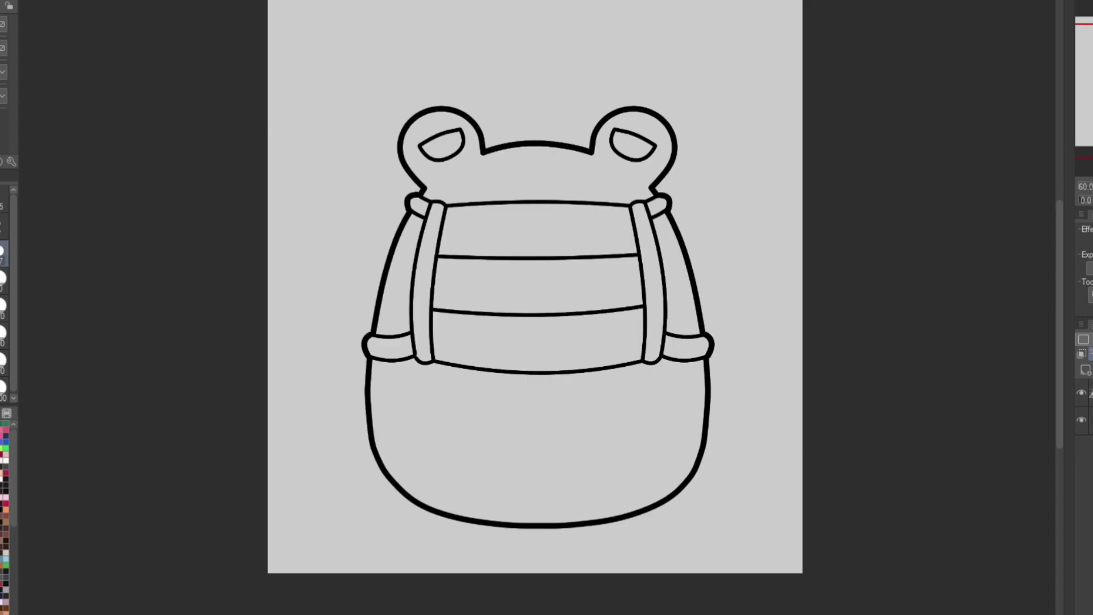
Step: Paste the masked frog reference image and place it at the upper left corner of the canvas
key("ctrl+v")
scroll(535, 287, "down", 1)
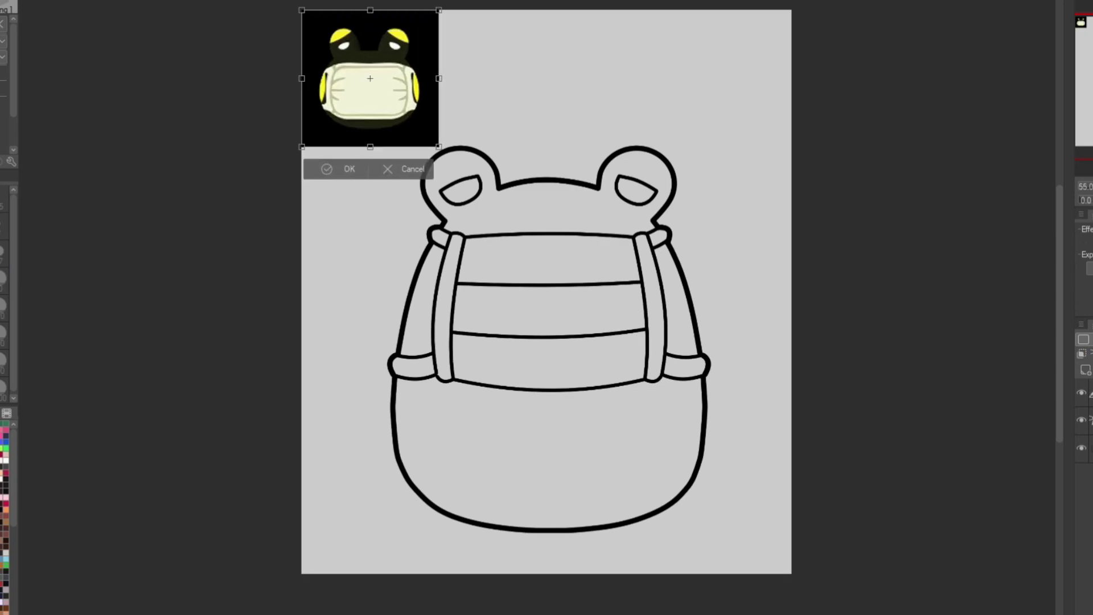
key("Return")
Step: Colour the frog dark olive with a cream mask, white eyes, and yellow patches on the eye bumps, sides and belly
scroll(546, 308, "up", 3)
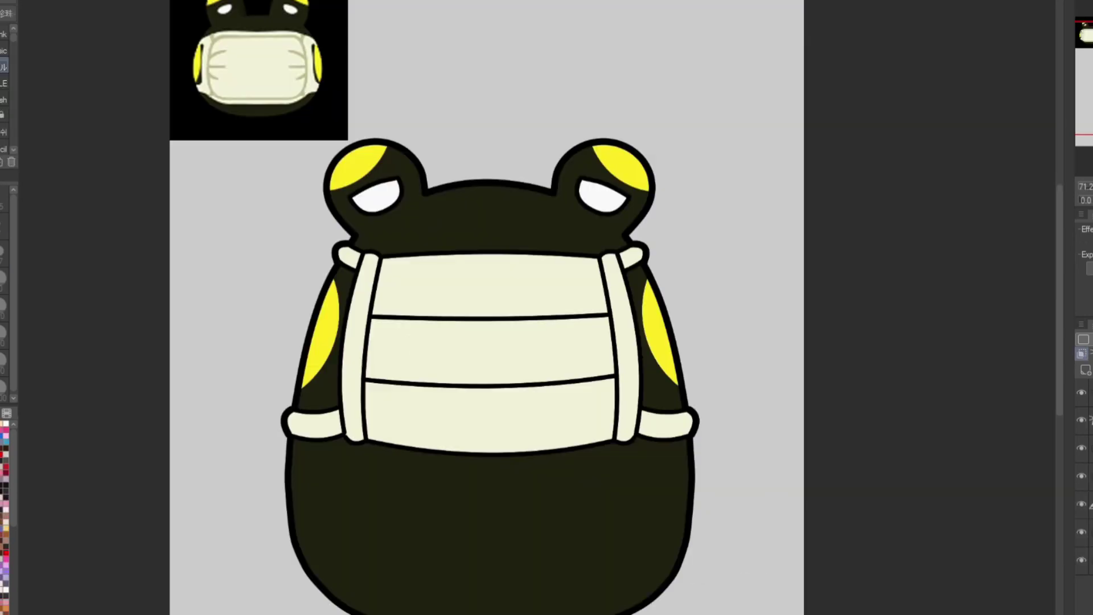
left_click(3, 50)
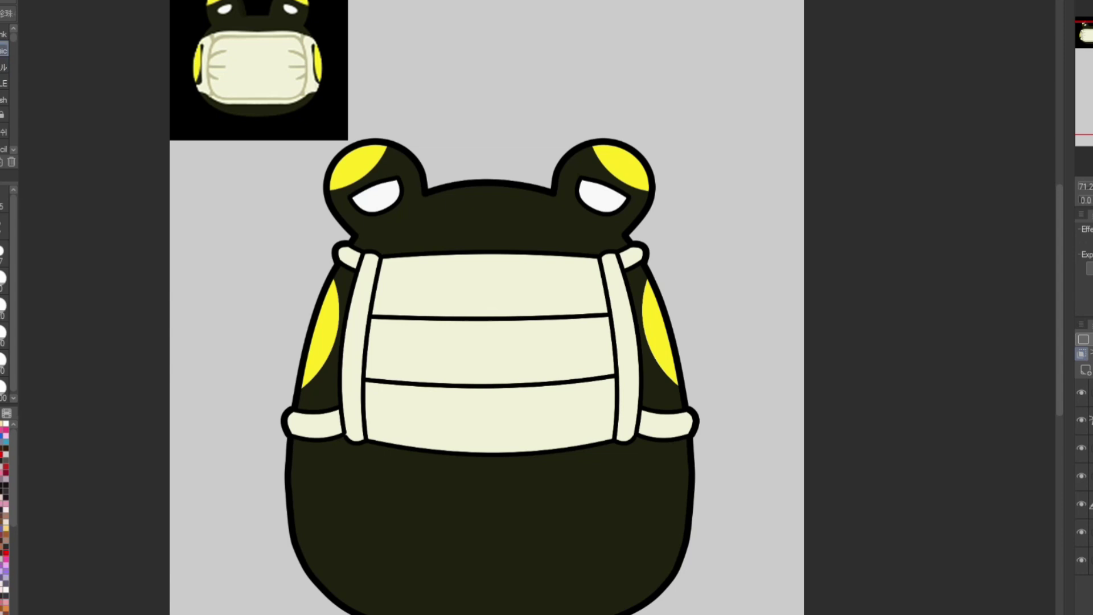
scroll(487, 307, "down", 3)
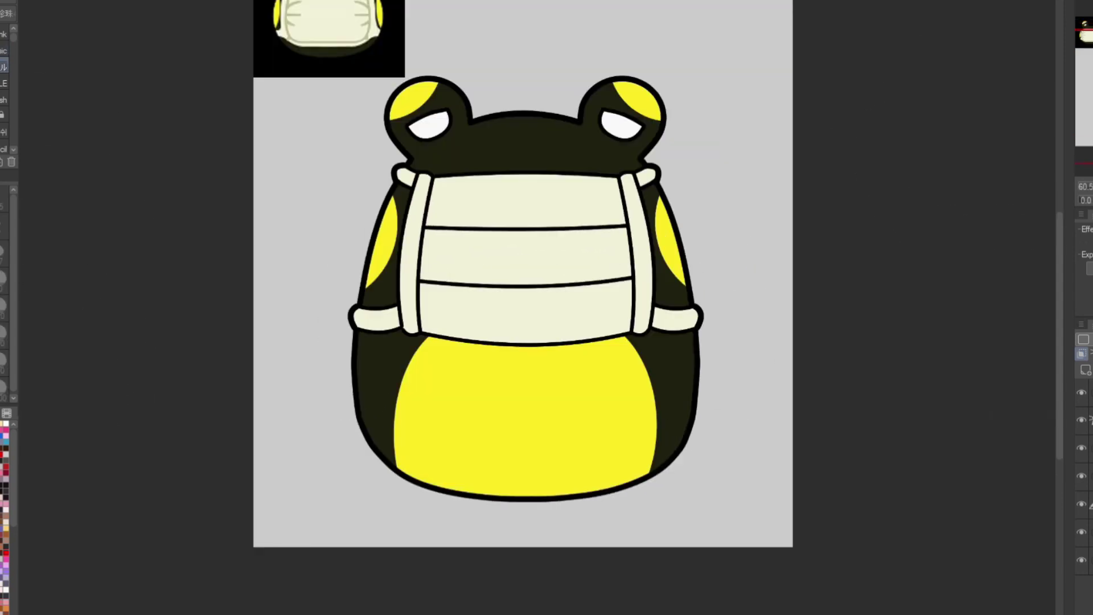
Step: On a fresh body template, remove the mouth and draw pointed sideways ears with inner lines and a pair of horns
scroll(526, 307, "up", 3)
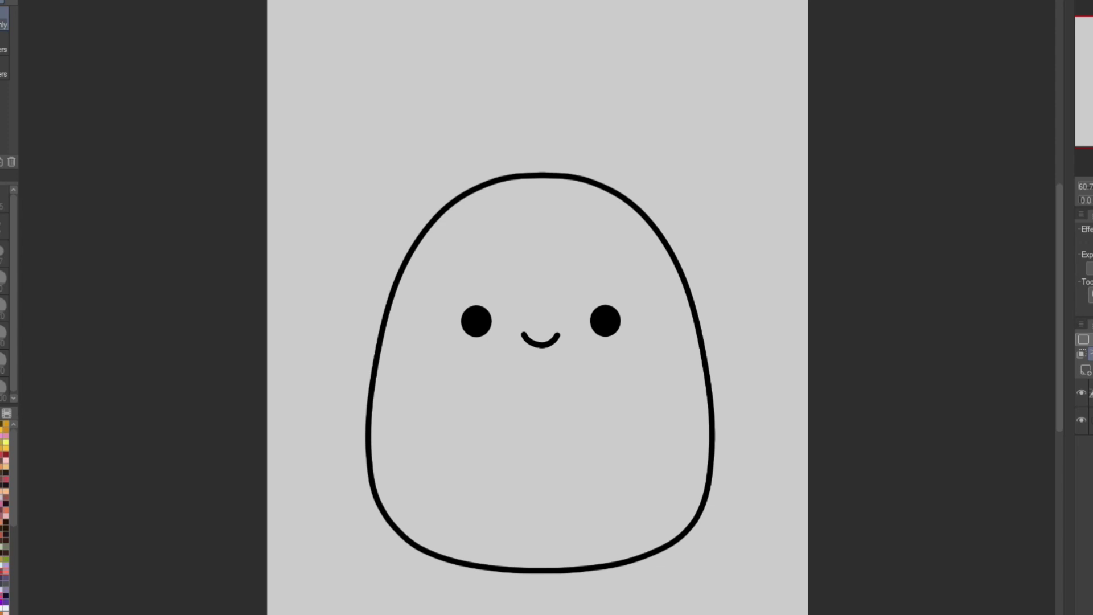
scroll(718, 91, "up", 3)
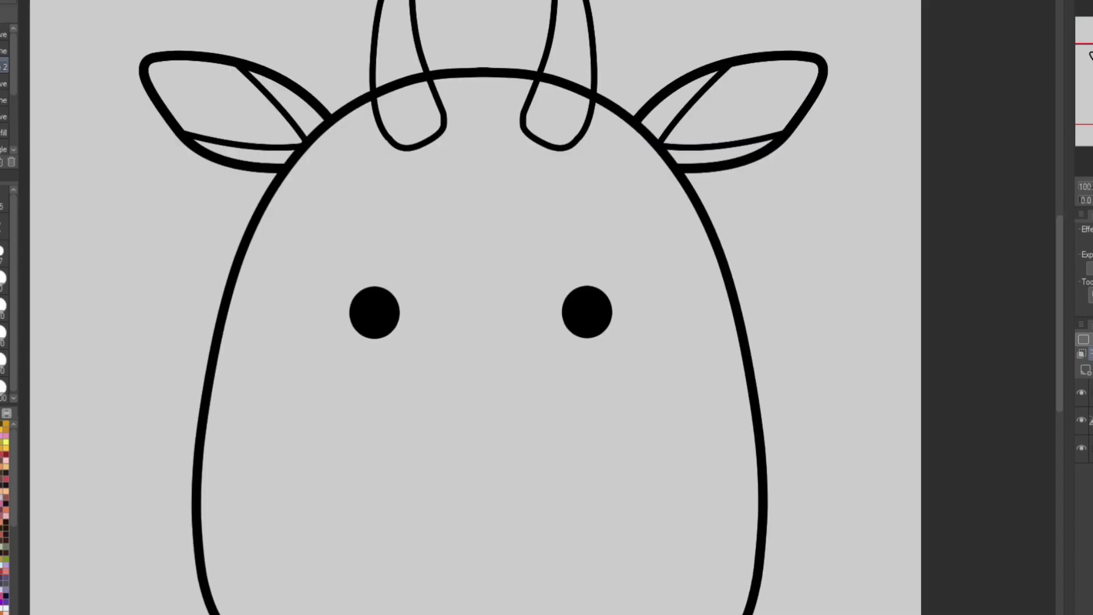
Step: Draw a rounded muzzle outline between the eyes with a small rounded triangular nose near its upper edge
scroll(6, 91, "down", 1)
left_click(4, 84)
left_click(4, 67)
scroll(638, 387, "up", 3)
left_click_drag(294, 279, 477, 453)
key("ctrl+z")
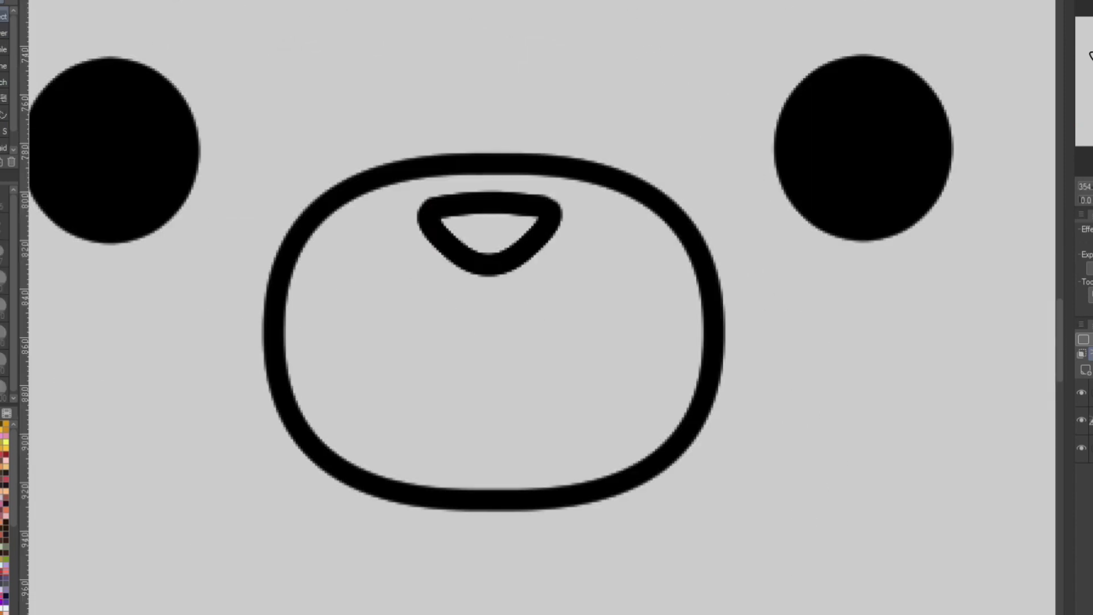
Step: Draw an open smiling mouth with two small fangs inside the muzzle below the nose
key("u")
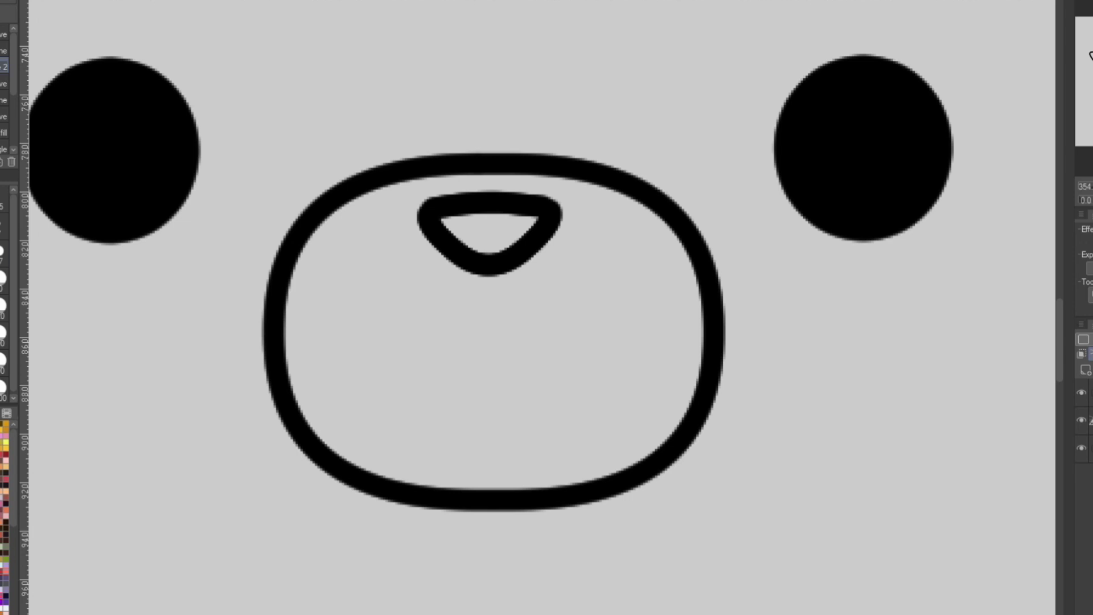
mouse_move(484, 269)
left_mouse_down()
mouse_move(268, 283)
mouse_move(324, 308)
left_mouse_up()
left_click(490, 349)
mouse_move(485, 271)
left_mouse_down()
mouse_move(651, 341)
mouse_move(655, 283)
mouse_move(665, 286)
left_mouse_up()
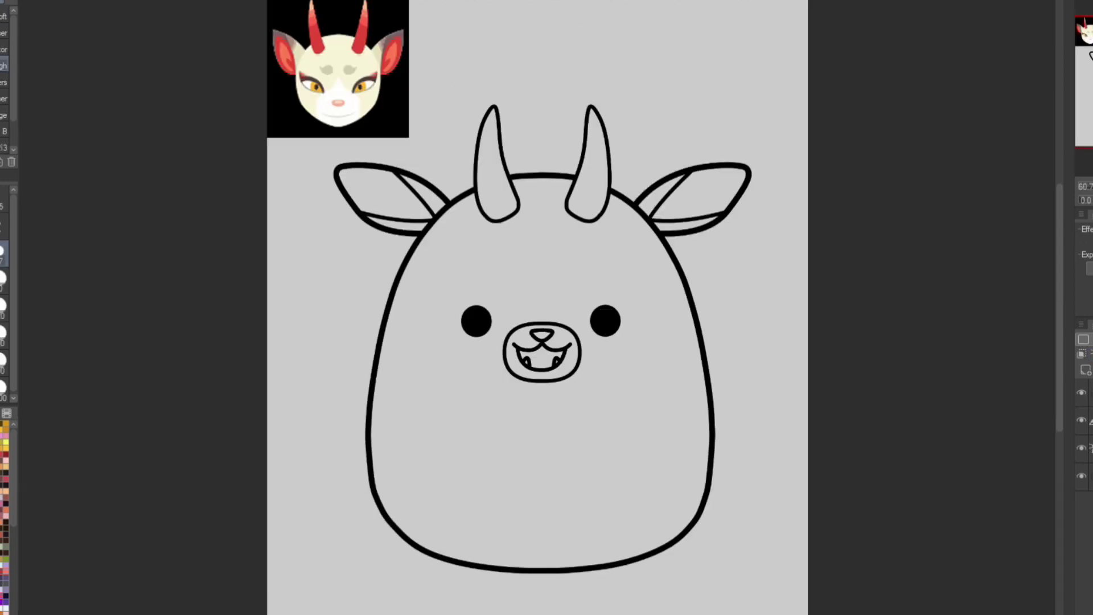
Step: Fill the horned animal's body, ears and horns with the pale cream of the reference face
scroll(590, 161, "up", 2)
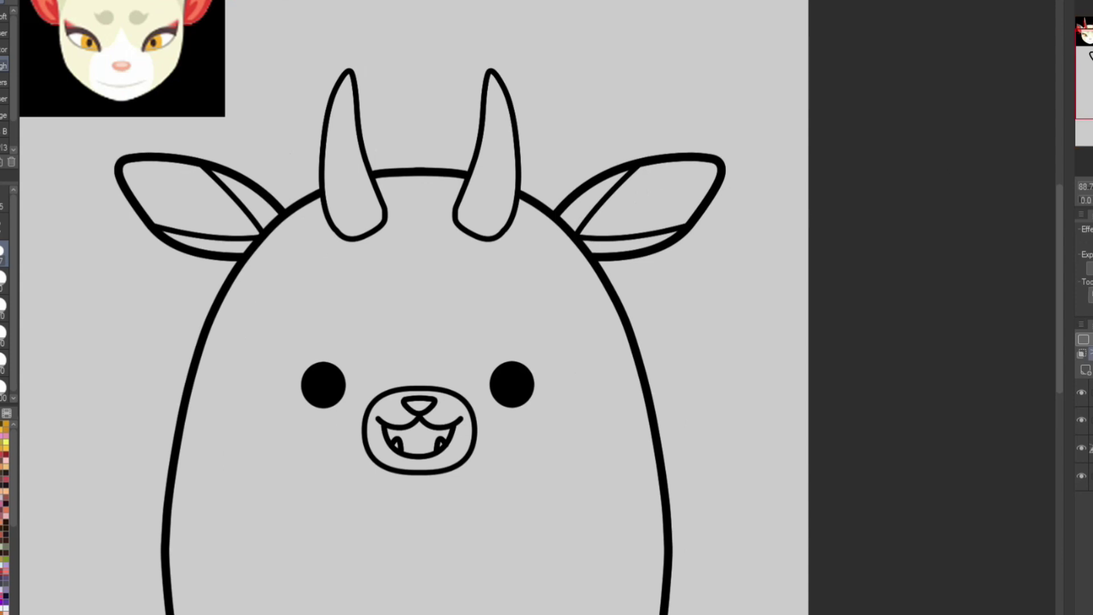
mouse_move(416, 40)
left_mouse_down()
mouse_move(831, 569)
mouse_move(285, 490)
mouse_move(254, 111)
mouse_move(399, 40)
left_mouse_up()
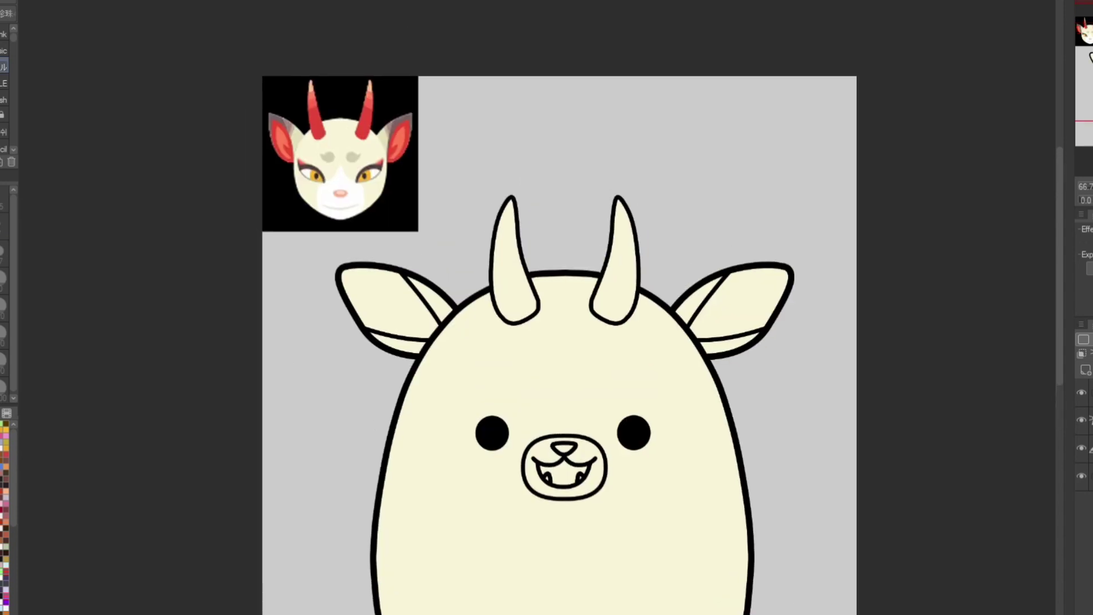
scroll(559, 341, "up", 1)
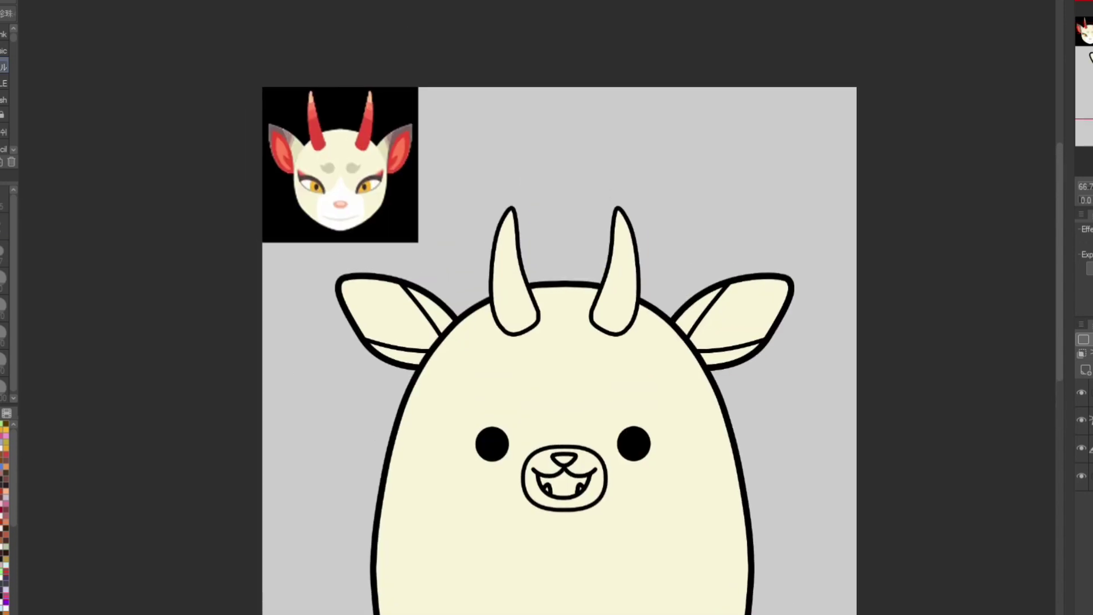
Step: Colour the horned animal's nose salmon pink to match the reference
scroll(343, 188, "up", 8)
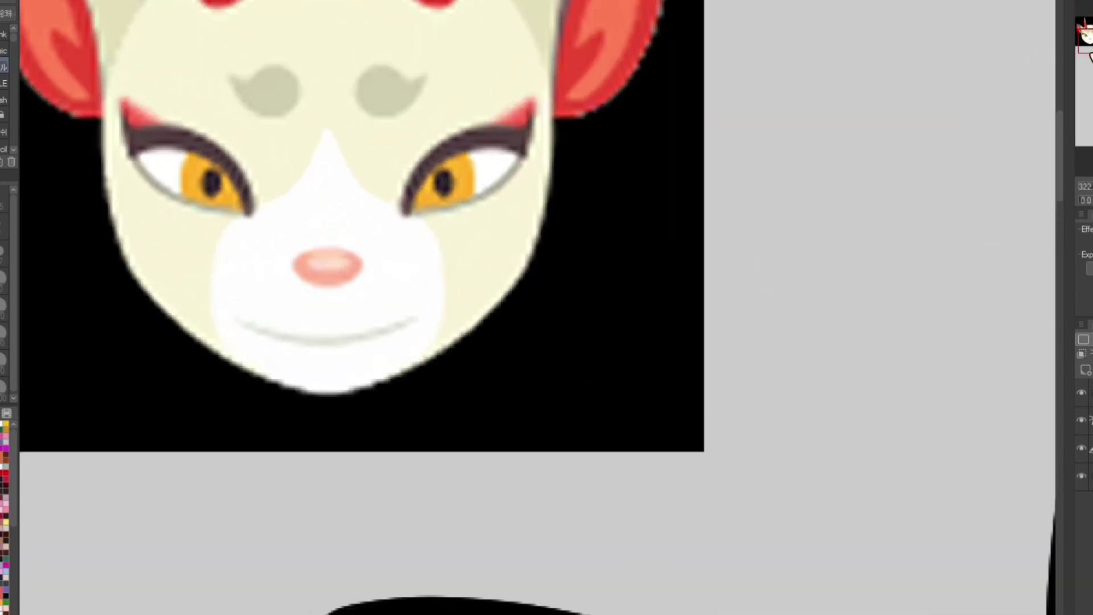
scroll(561, 185, "down", 5)
scroll(537, 307, "down", 3)
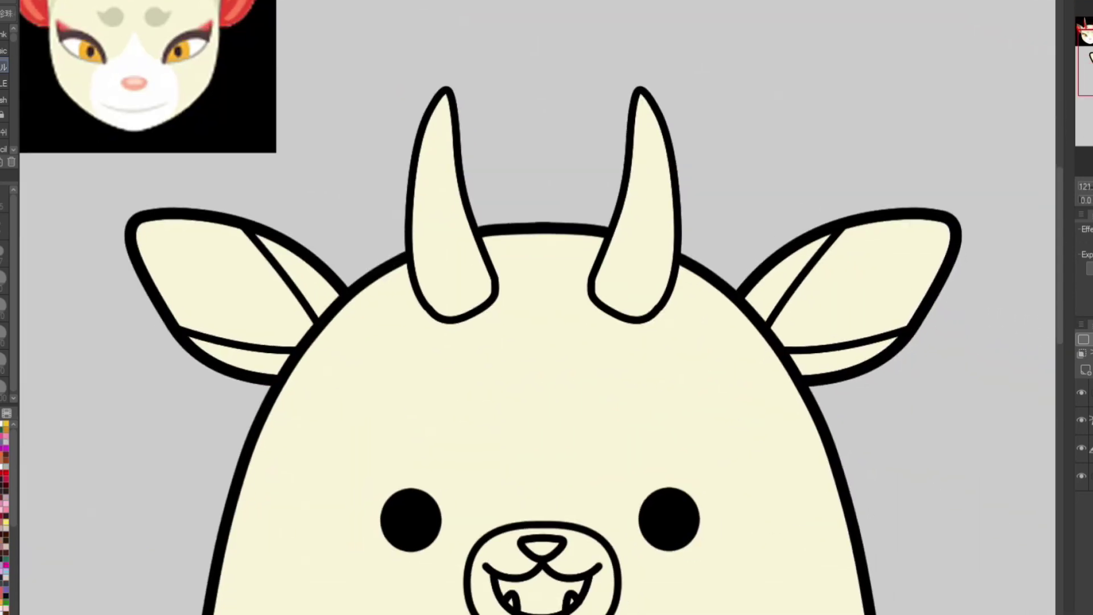
scroll(537, 307, "up", 2)
scroll(537, 307, "down", 2)
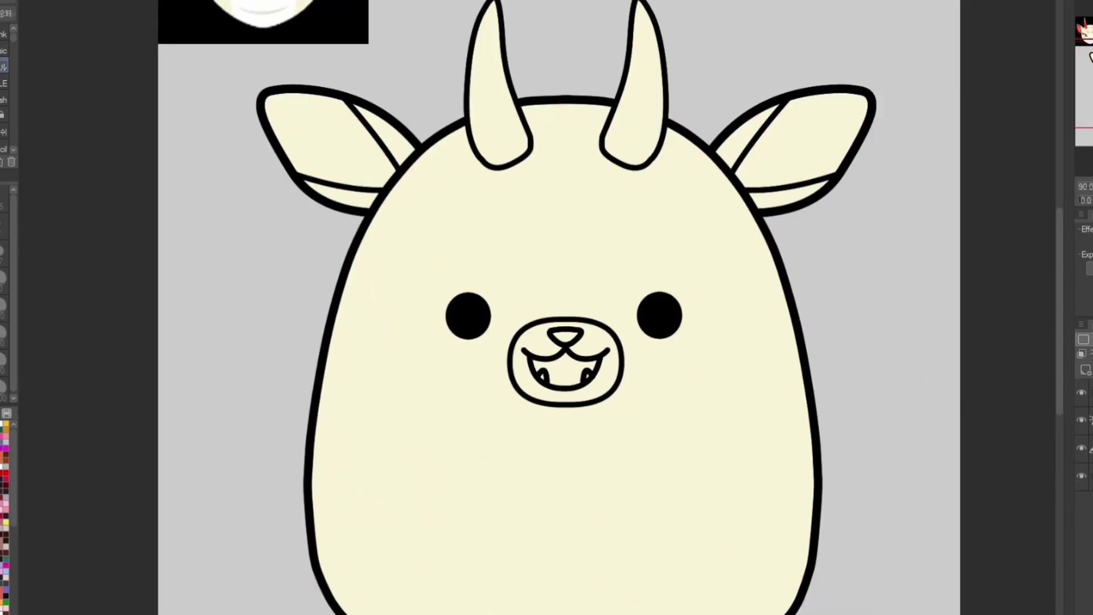
scroll(632, 343, "up", 5)
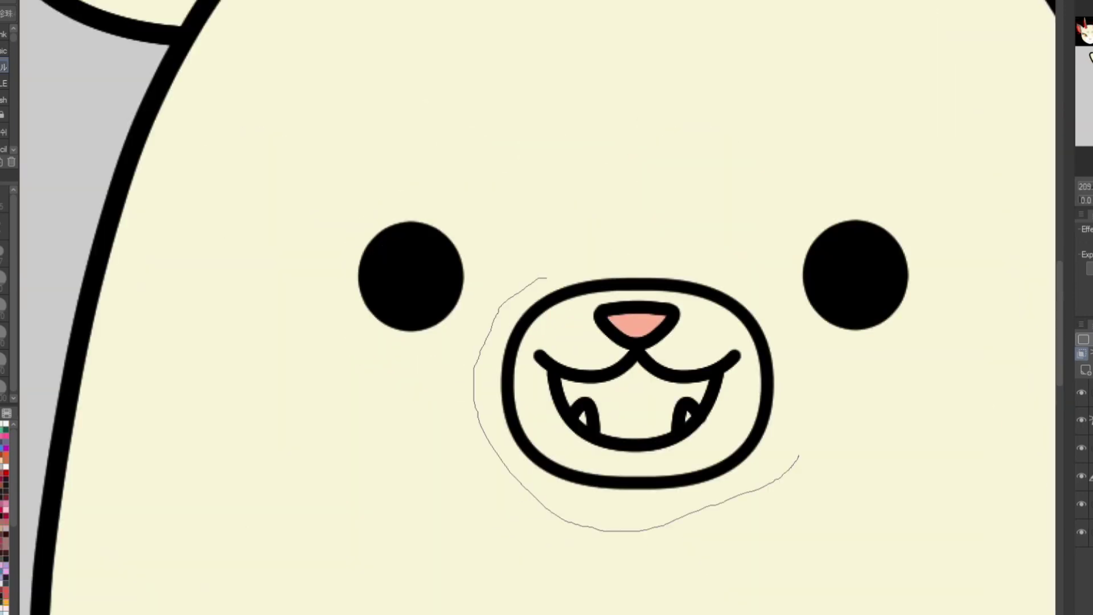
Step: Colour the muzzle white and add a pointed white blaze rising between the eyes
scroll(547, 308, "down", 3)
mouse_move(451, 312)
left_mouse_down()
mouse_move(500, 220)
mouse_move(566, 313)
left_mouse_up()
scroll(546, 307, "up", 3)
mouse_move(439, 158)
left_mouse_down()
mouse_move(659, 464)
mouse_move(439, 230)
mouse_move(492, 183)
left_mouse_up()
scroll(547, 307, "up", 1)
key("m")
scroll(655, 245, "down", 4)
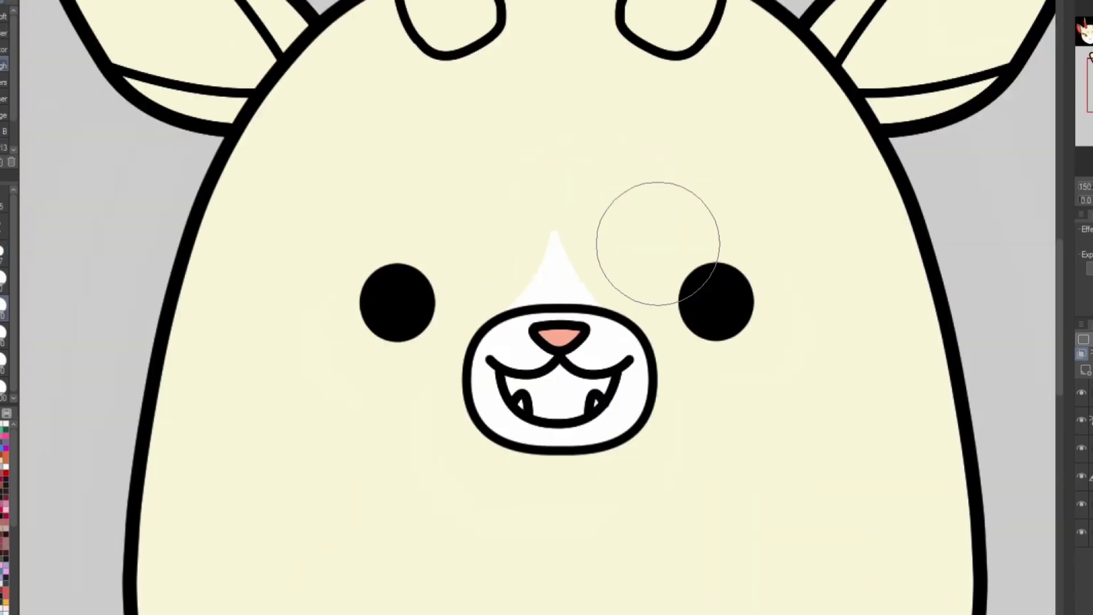
Step: Add a pair of mirrored grey-green brow markings, each a round spot with a pointed outer tip, above the eyes
scroll(689, 200, "up", 4)
scroll(689, 199, "down", 1)
scroll(546, 308, "up", 2)
mouse_move(244, 220)
left_mouse_down()
mouse_move(257, 245)
mouse_move(461, 336)
left_mouse_up()
scroll(547, 308, "down", 2)
key("ctrl+d")
scroll(571, 205, "up", 1)
scroll(571, 205, "up", 2)
scroll(547, 307, "down", 3)
scroll(546, 307, "up", 3)
key("ctrl+t")
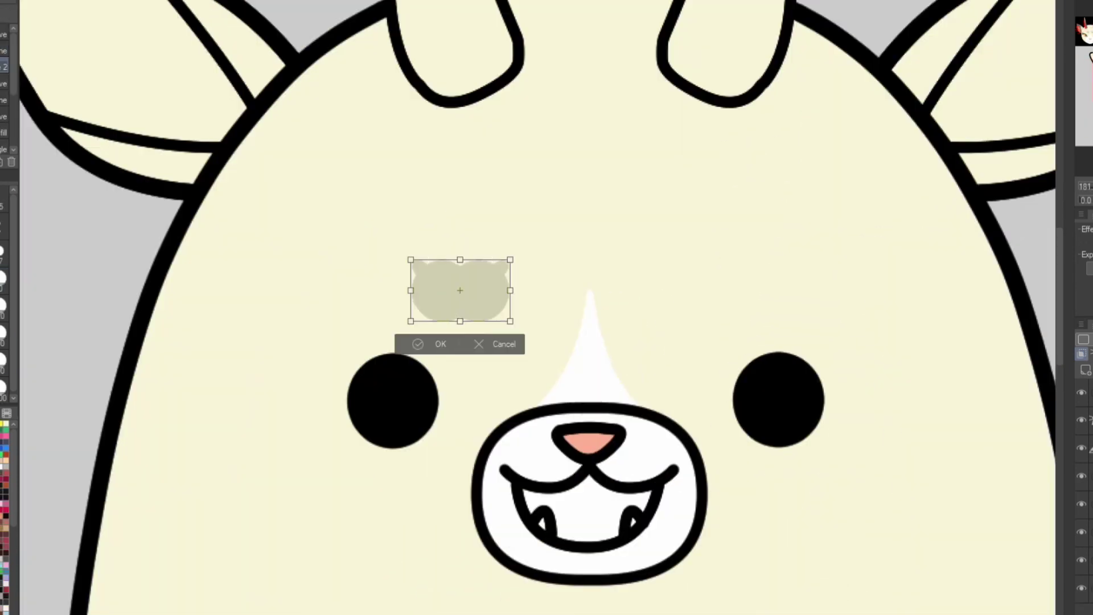
key("Return")
Step: Fill the inside of the mouth and the inner ears with coral red
scroll(547, 307, "down", 1)
scroll(547, 308, "down", 3)
left_click(586, 472)
left_click(319, 321)
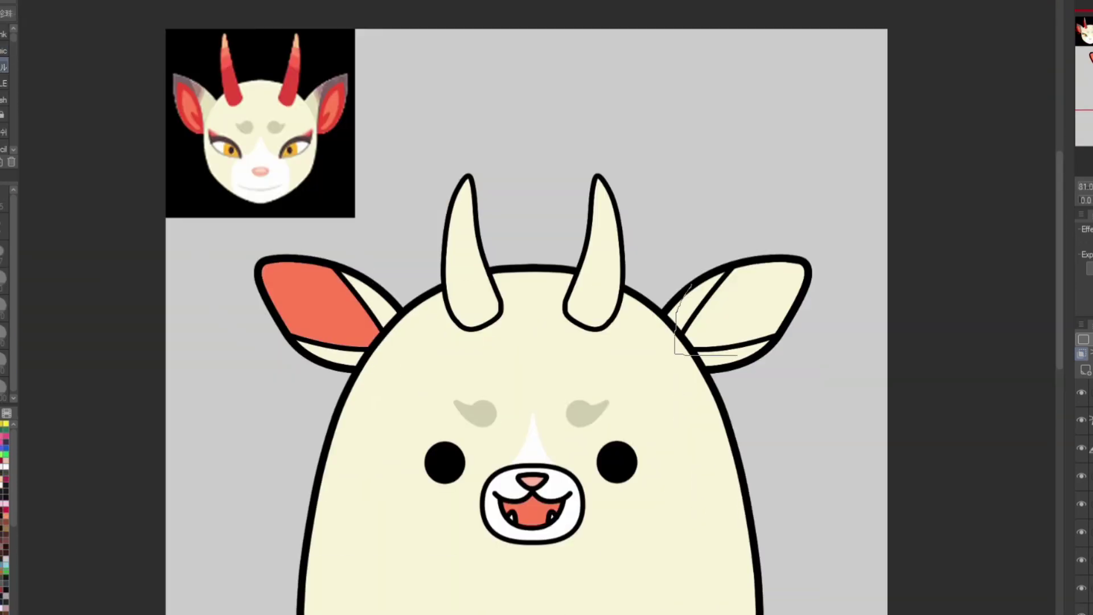
Step: Colour the horns red, shade the ear edges dark, and add red eye shadow and a rounded white belly patch
left_click_drag(537, 171, 541, 245)
scroll(433, 300, "up", 3)
scroll(433, 300, "down", 2)
scroll(537, 256, "down", 2)
mouse_move(392, 296)
left_mouse_down()
mouse_move(566, 306)
mouse_move(555, 313)
left_mouse_up()
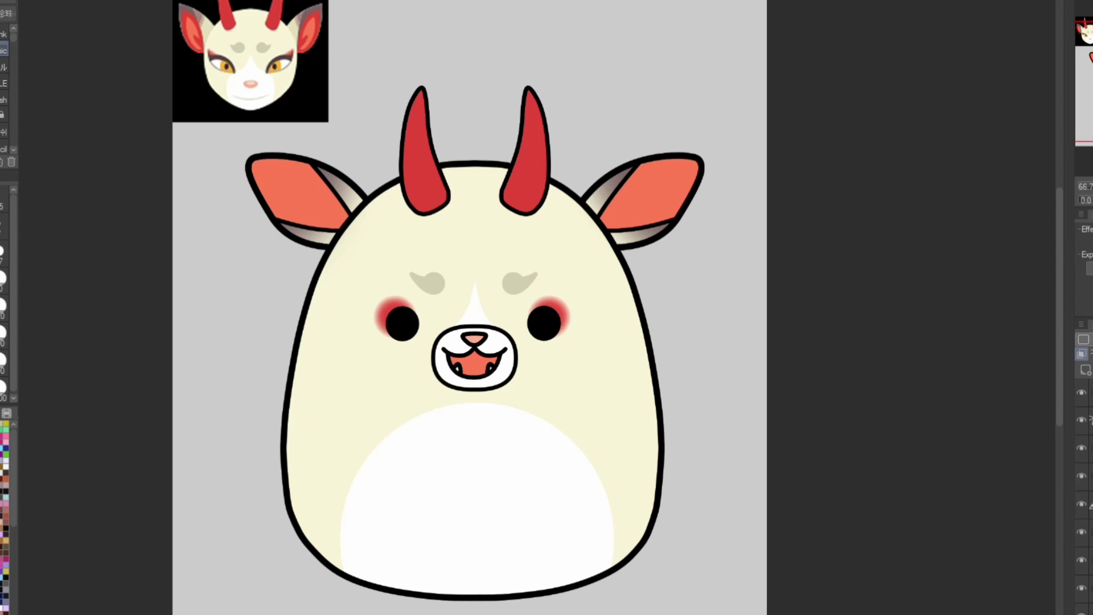
Step: Recolour the line art dark brown on the body and ears, deep red on the horns, and pale around the muzzle
scroll(793, 115, "down", 2)
scroll(397, 214, "up", 6)
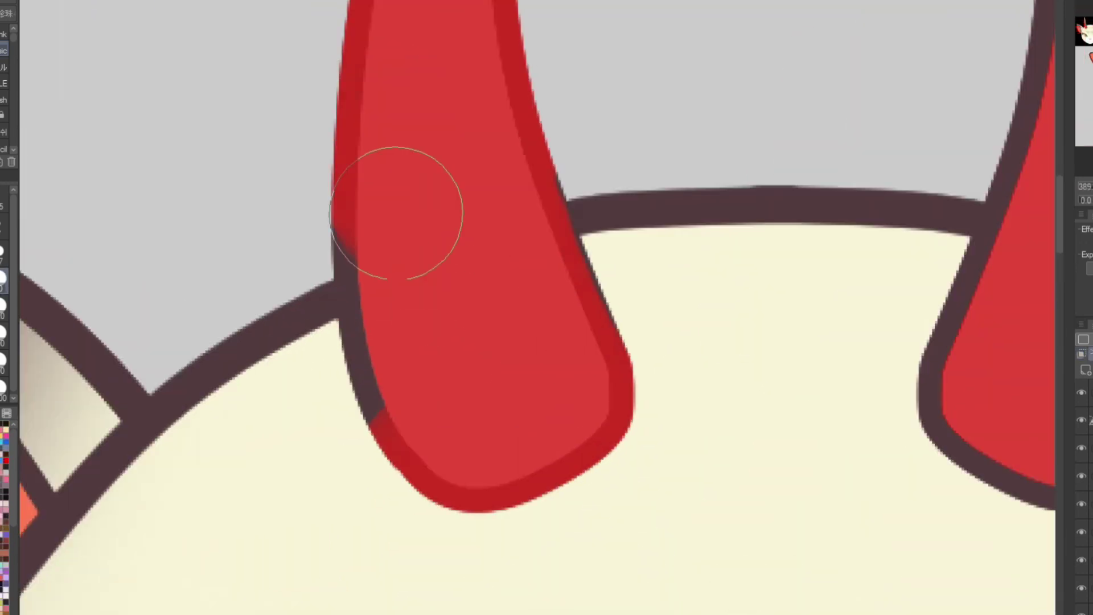
scroll(397, 214, "down", 3)
scroll(495, 169, "up", 4)
scroll(610, 268, "down", 1)
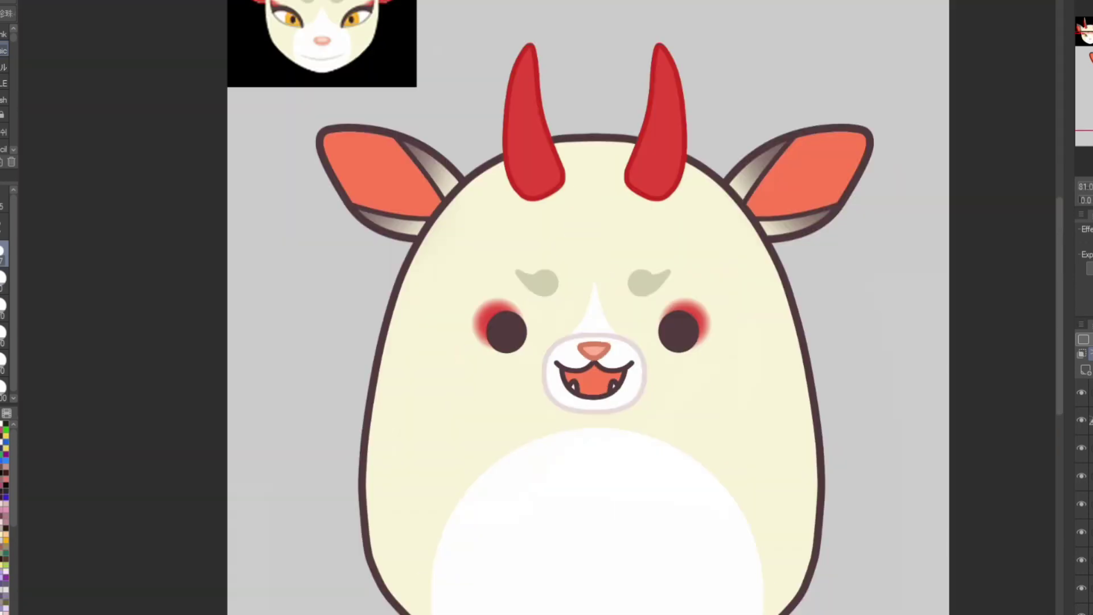
scroll(267, 426, "up", 4)
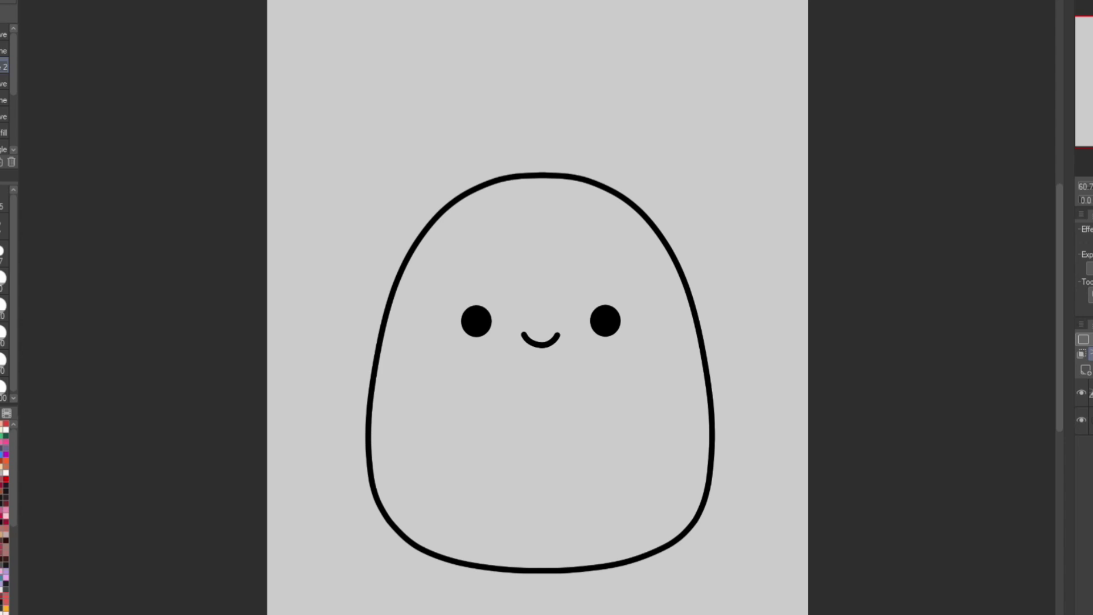
Step: Paste the clown reference image onto a fresh body template and enlarge it in the canvas's upper left corner
key("ctrl+v")
key("ctrl+t")
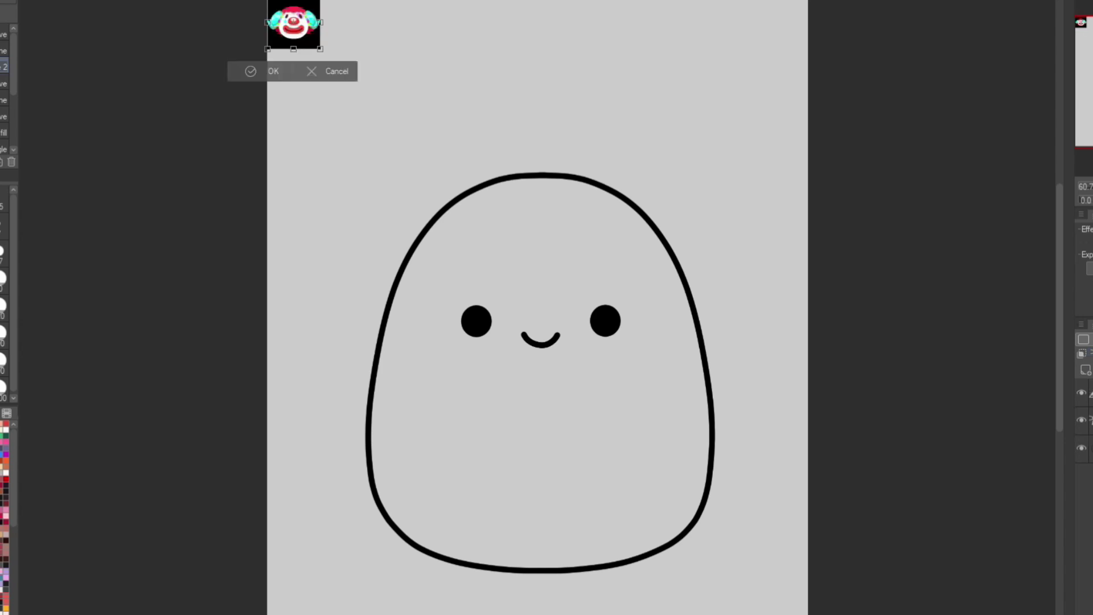
left_click_drag(321, 49, 433, 162)
key("Return")
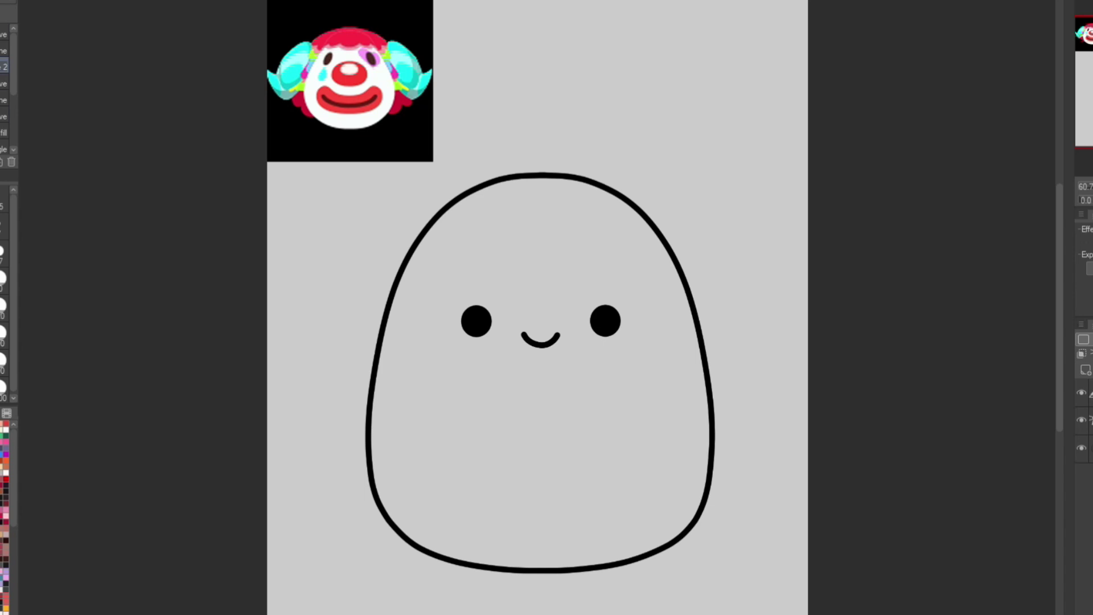
Step: Draw a large curled horn with an upturned tip on the right side of the head
scroll(689, 301, "up", 4)
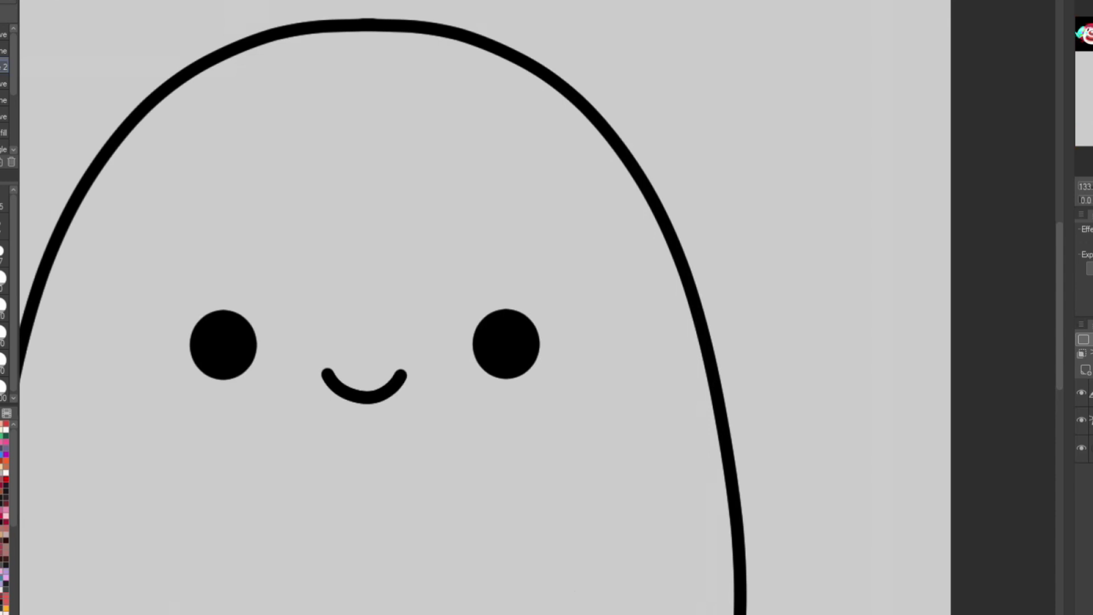
scroll(484, 313, "up", 1)
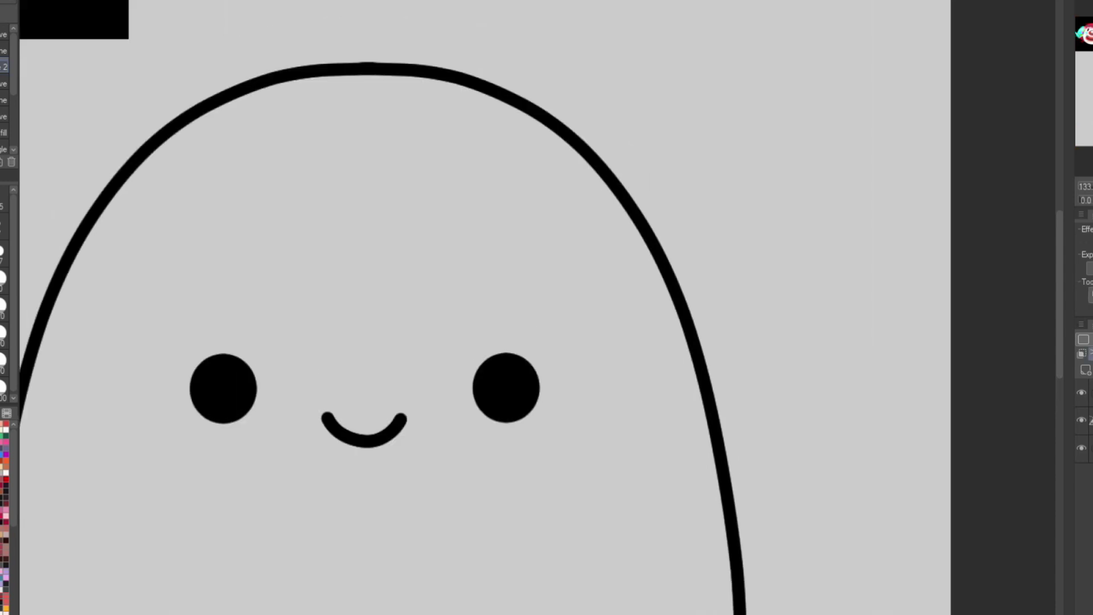
left_click_drag(491, 100, 846, 239)
left_click(711, 401)
left_click_drag(493, 100, 768, 305)
left_click(632, 3)
Step: Flip a copy of the horn horizontally and place it on the left side of the head
scroll(732, 296, "down", 3)
key("ctrl+t")
right_click(728, 252)
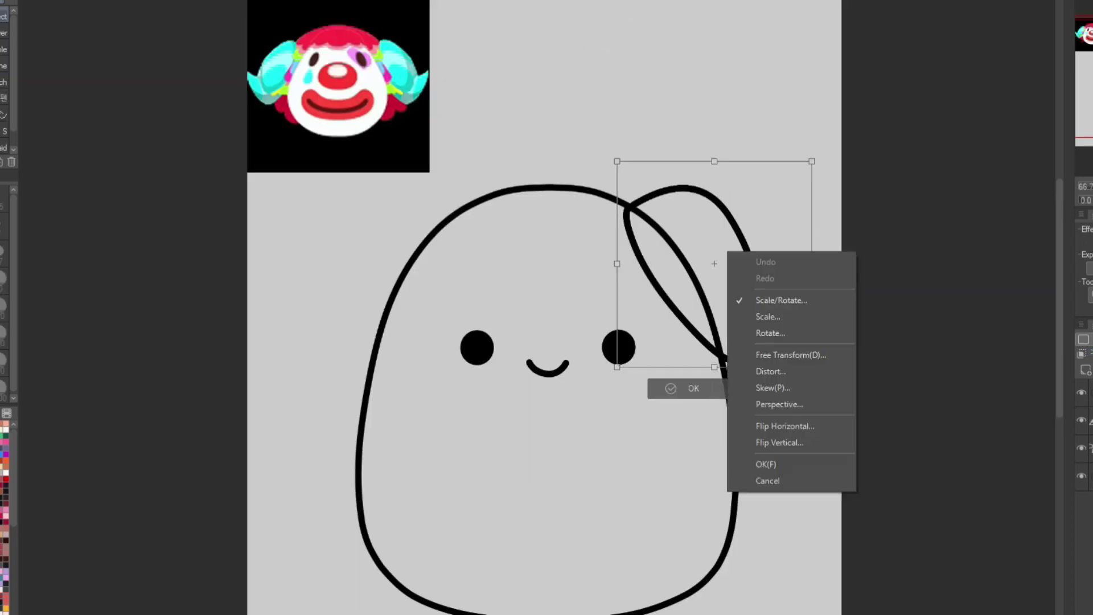
left_click(785, 426)
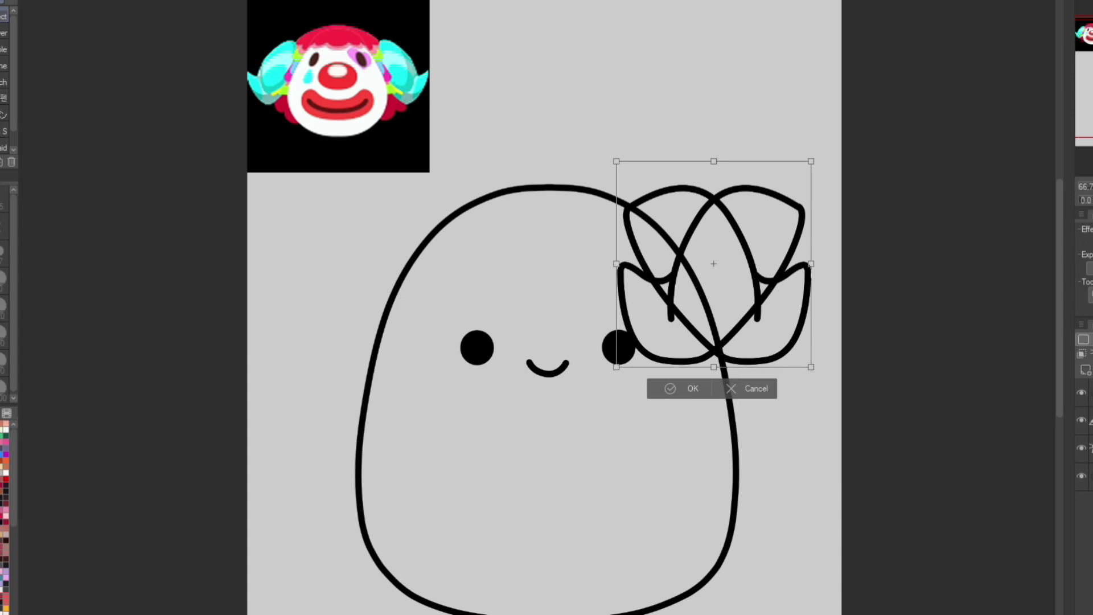
left_click_drag(713, 264, 344, 237)
scroll(739, 274, "down", 2)
scroll(360, 271, "up", 3)
key("Return")
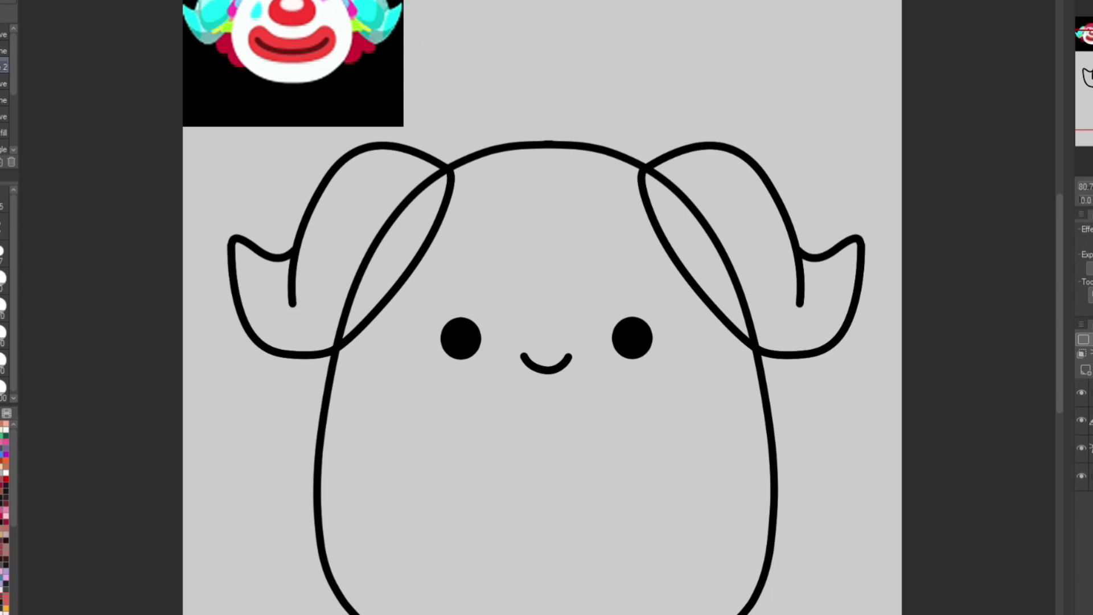
Step: Draw a rounded face outline with a heart-shaped upper edge and erase the body lines crossing the horns
scroll(759, 237, "up", 2)
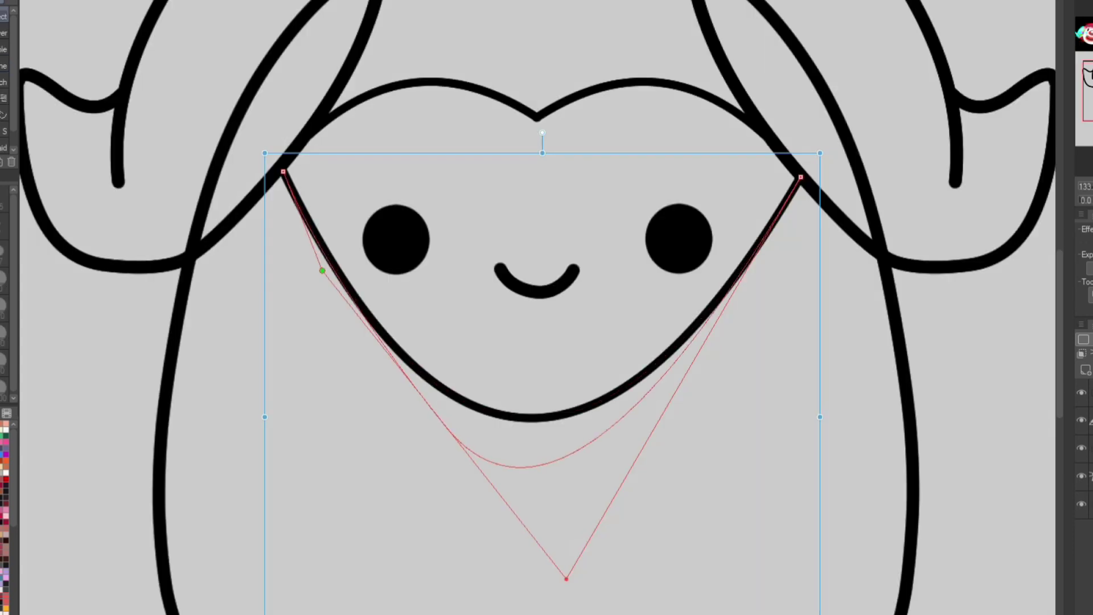
left_click_drag(284, 172, 288, 340)
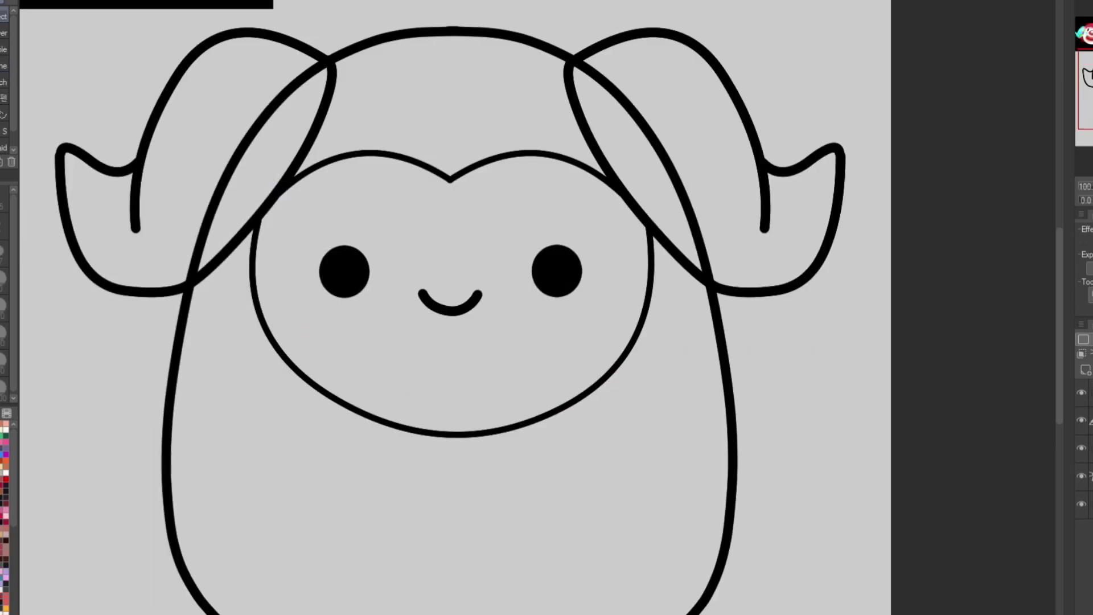
key("e")
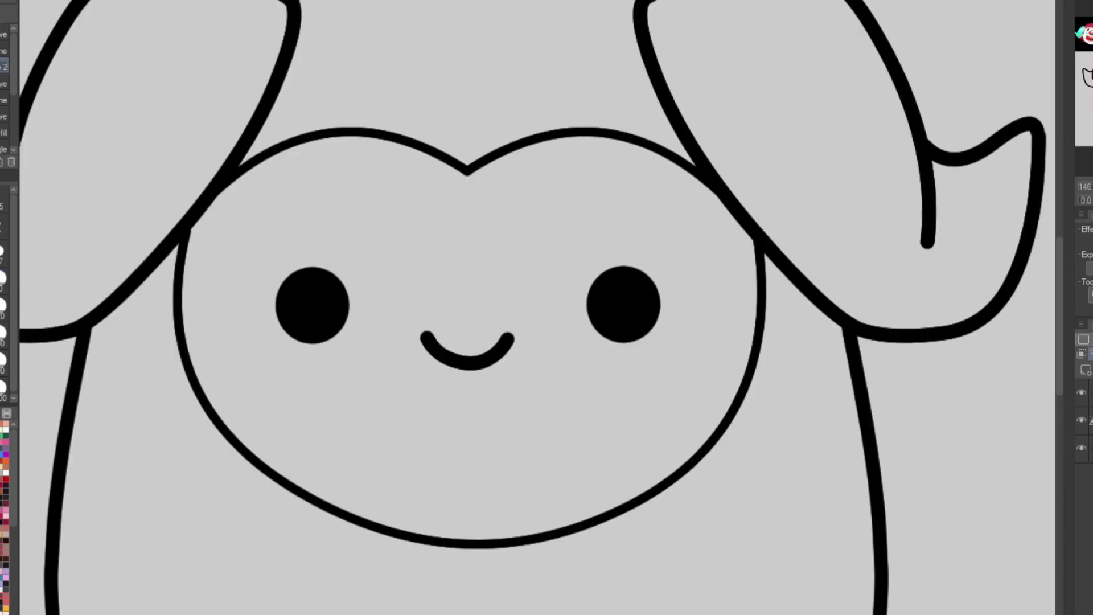
Step: Reshape the smile into a wider, lower curve and draw an oval clown nose above it
key("o")
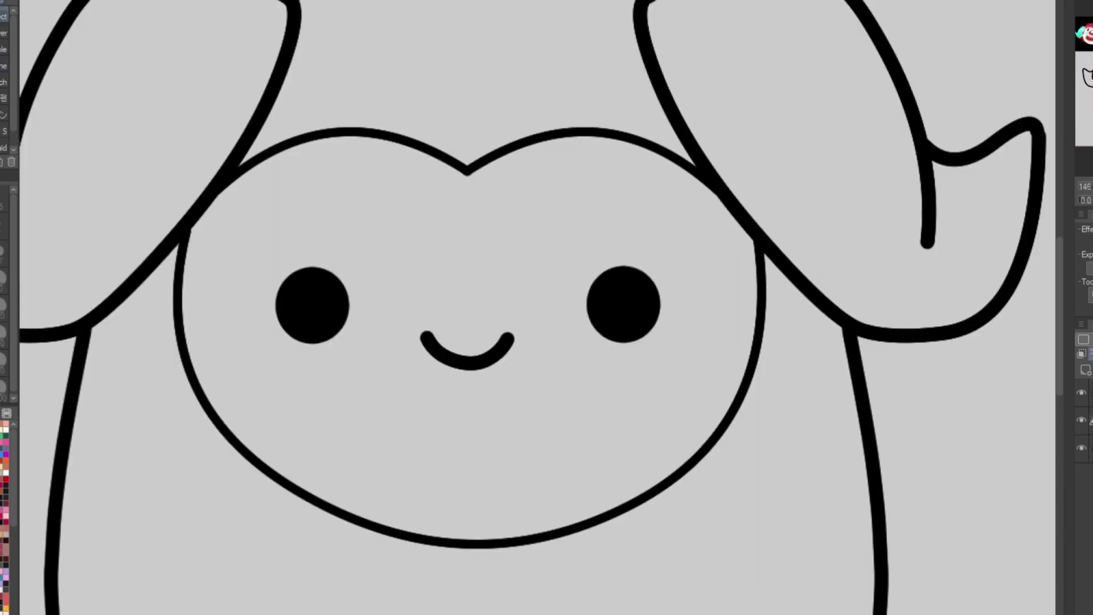
left_click(468, 364)
key("p")
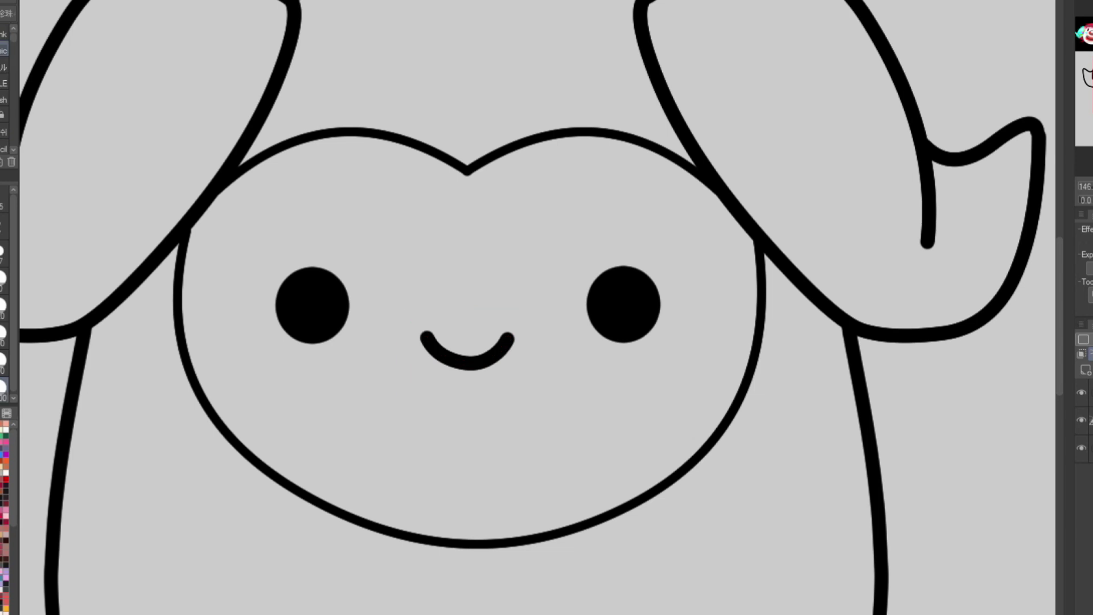
scroll(647, 447, "down", 5)
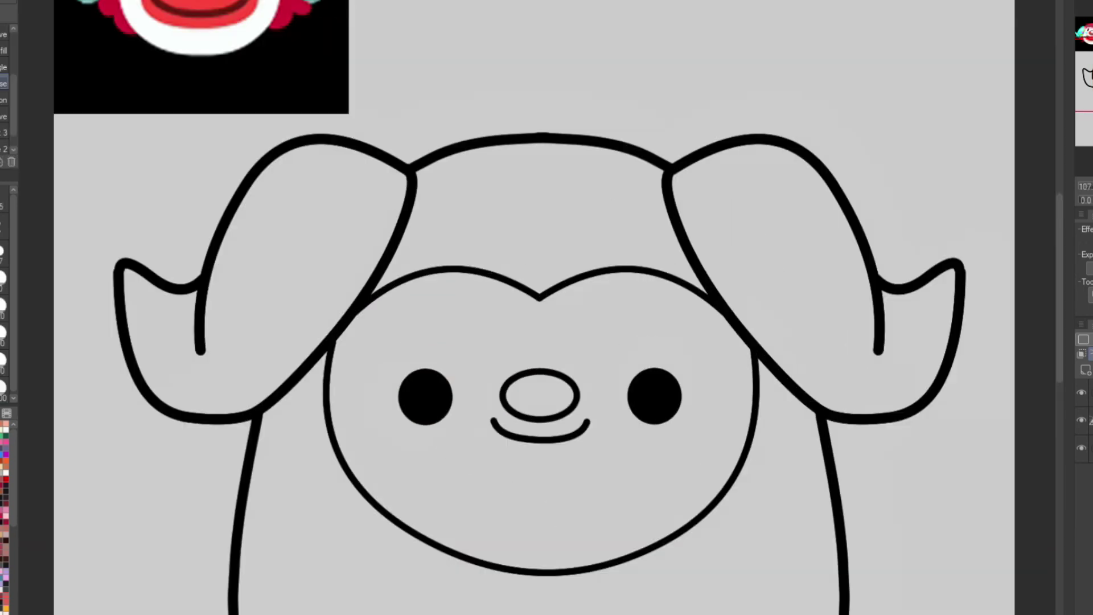
Step: Fill the whole clown character, including the horns and face, with the bright red of the reference hair
scroll(558, 364, "down", 2)
scroll(558, 364, "down", 2)
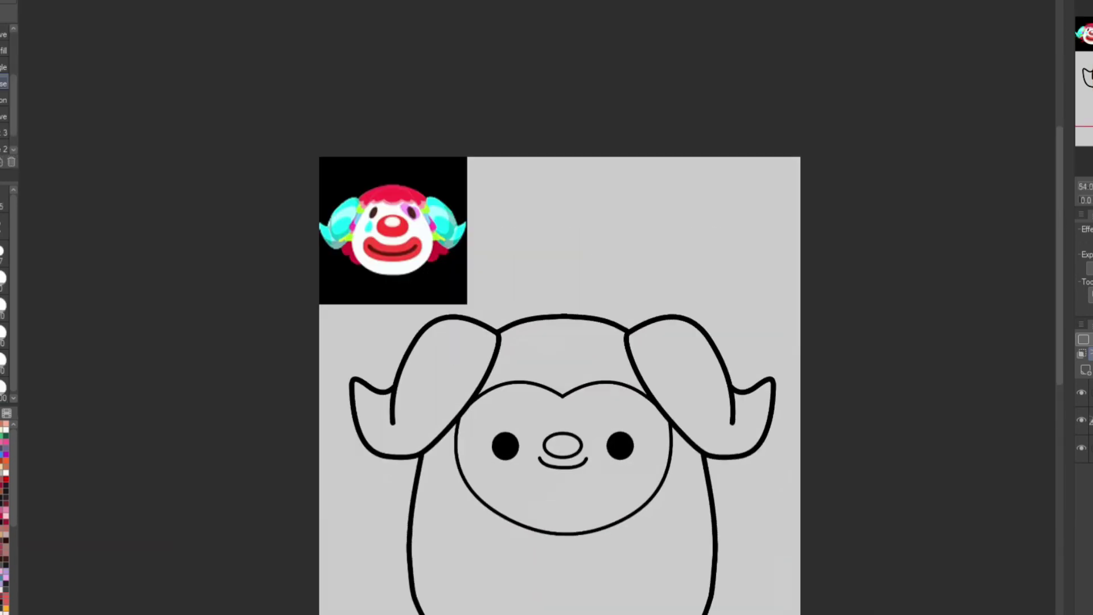
scroll(569, 398, "up", 2)
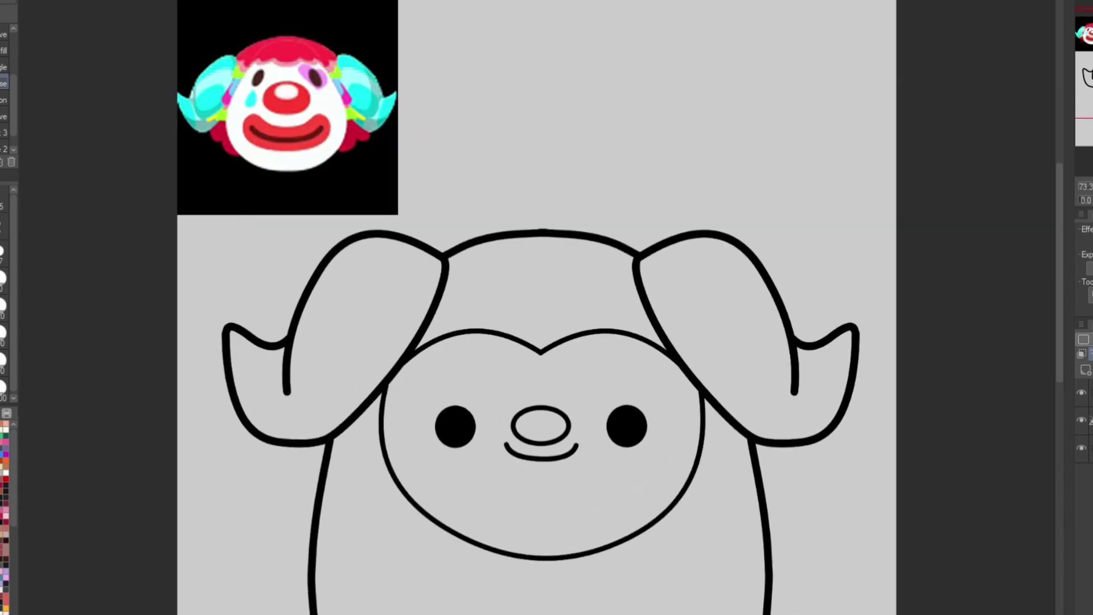
scroll(569, 399, "down", 1)
right_click(636, 295)
key("Escape")
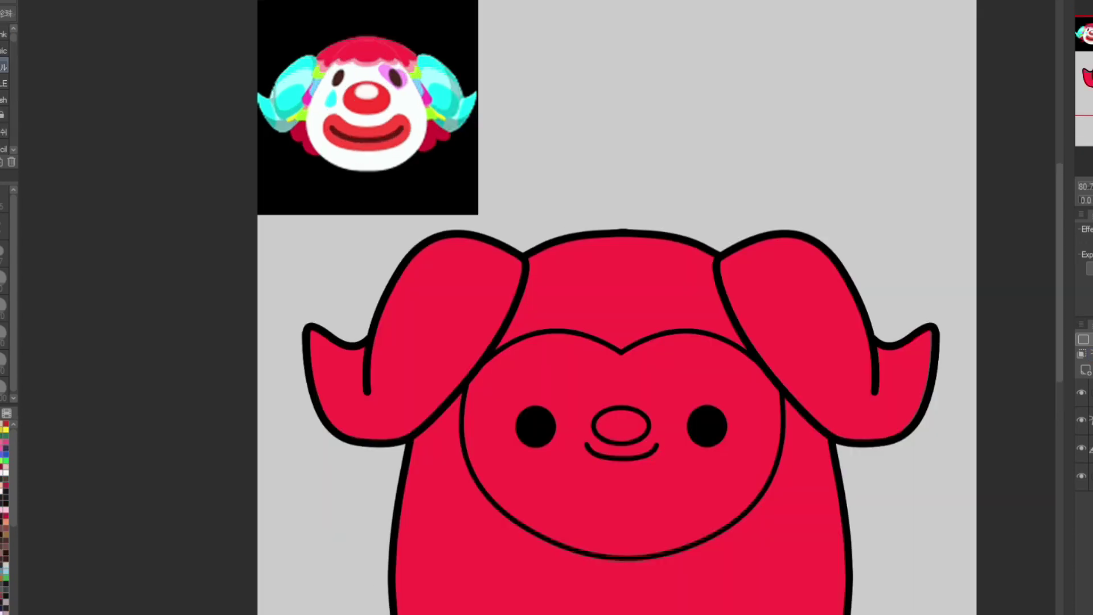
Step: Extend the left horn's inner line into a rounded curve meeting the horn's lower edge, reshaping it with an added control point
scroll(346, 420, "up", 5)
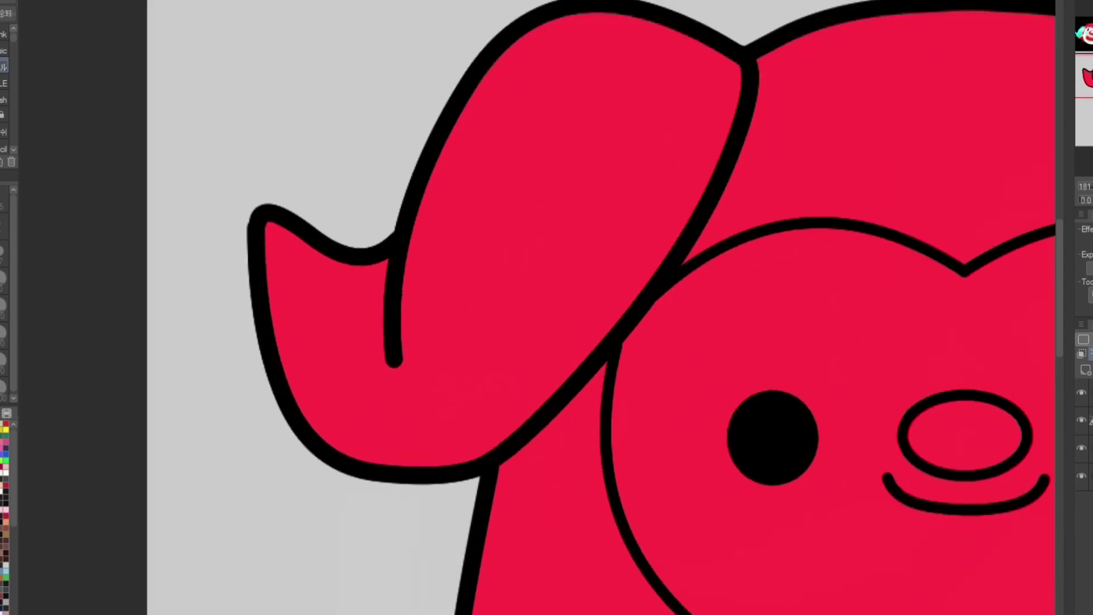
key("o")
scroll(387, 342, "up", 2)
left_click(392, 319)
left_click_drag(387, 367, 505, 494)
scroll(547, 307, "down", 1)
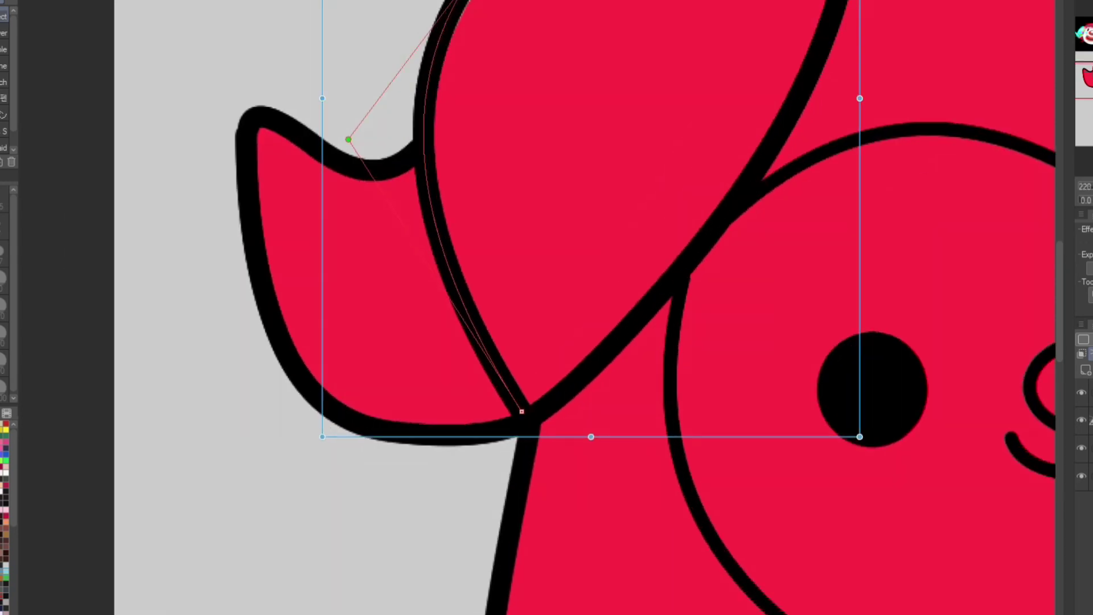
right_click(460, 306)
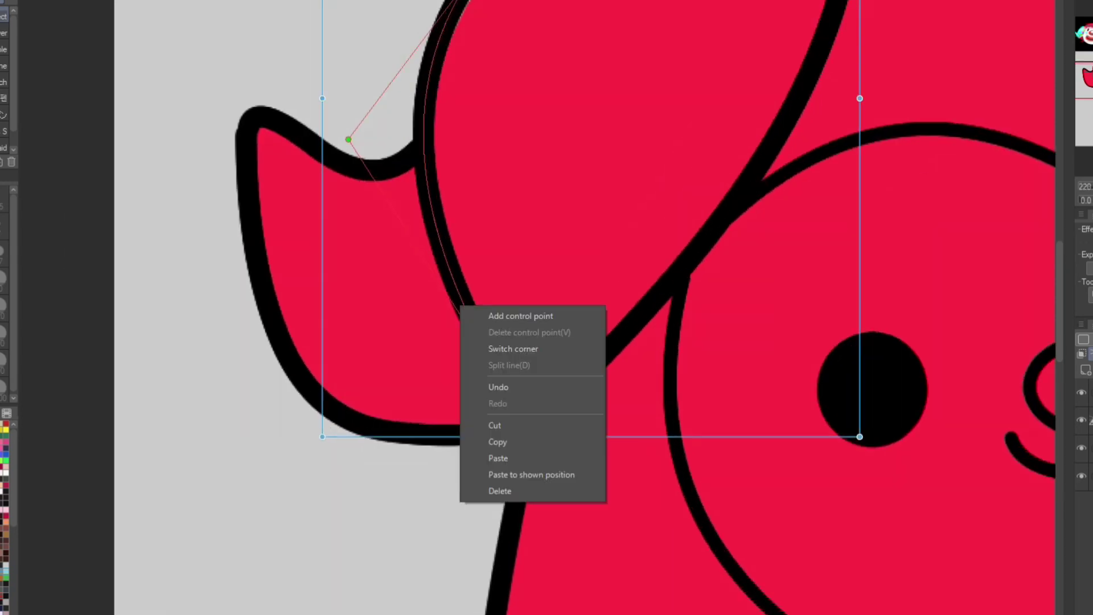
scroll(547, 307, "down", 5)
scroll(546, 308, "up", 3)
scroll(546, 307, "up", 3)
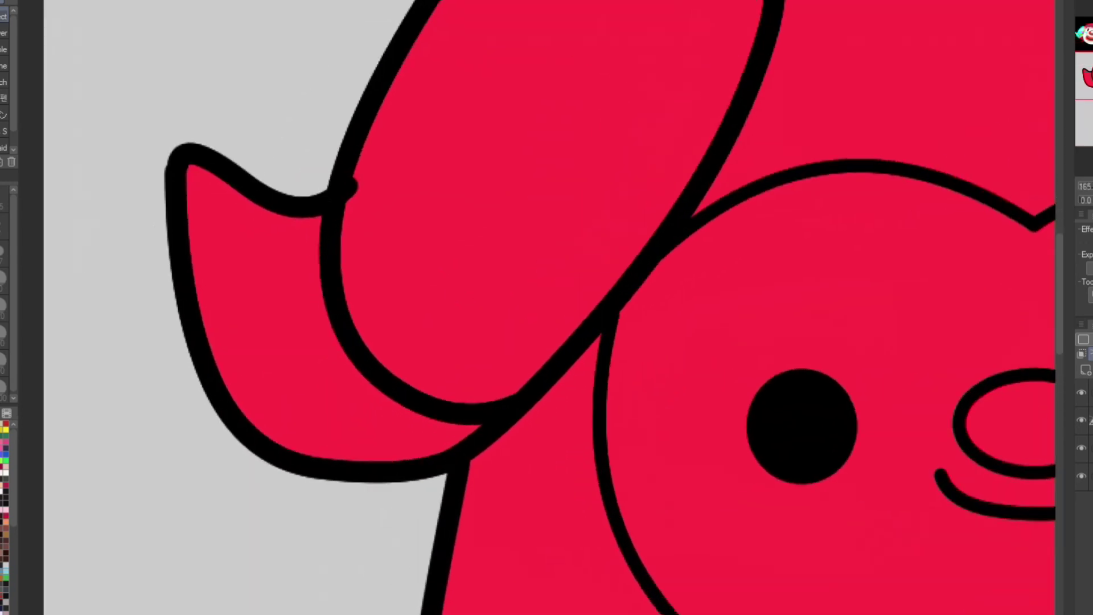
left_click(343, 231)
scroll(546, 307, "down", 7)
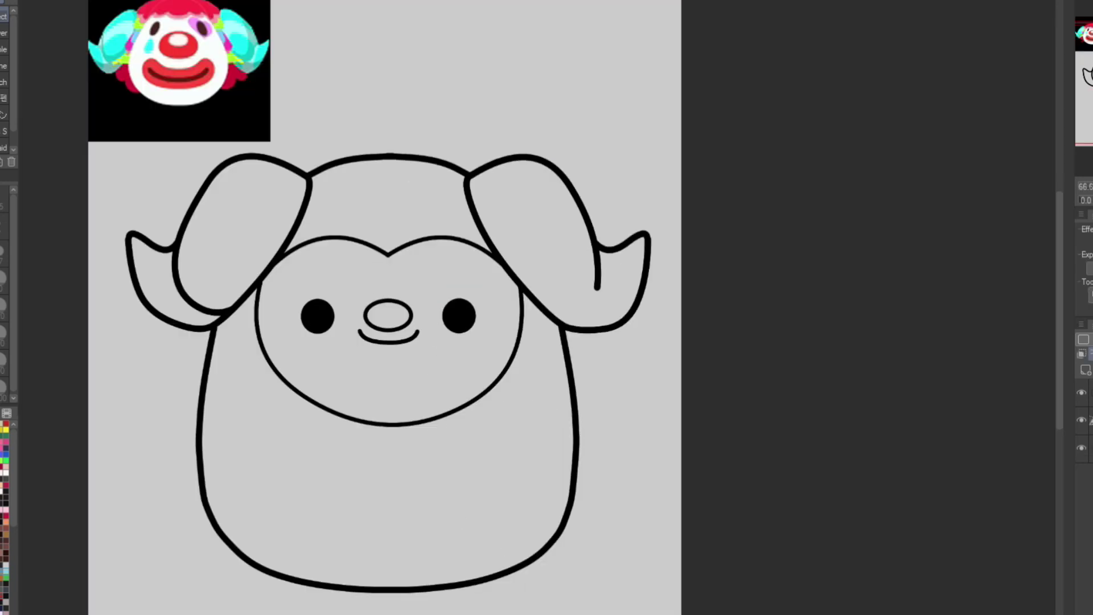
Step: Give the right horn the same rounded inner curve and replace the heart-shaped top of the face with a scalloped fringe
left_click_drag(719, 167, 574, 305)
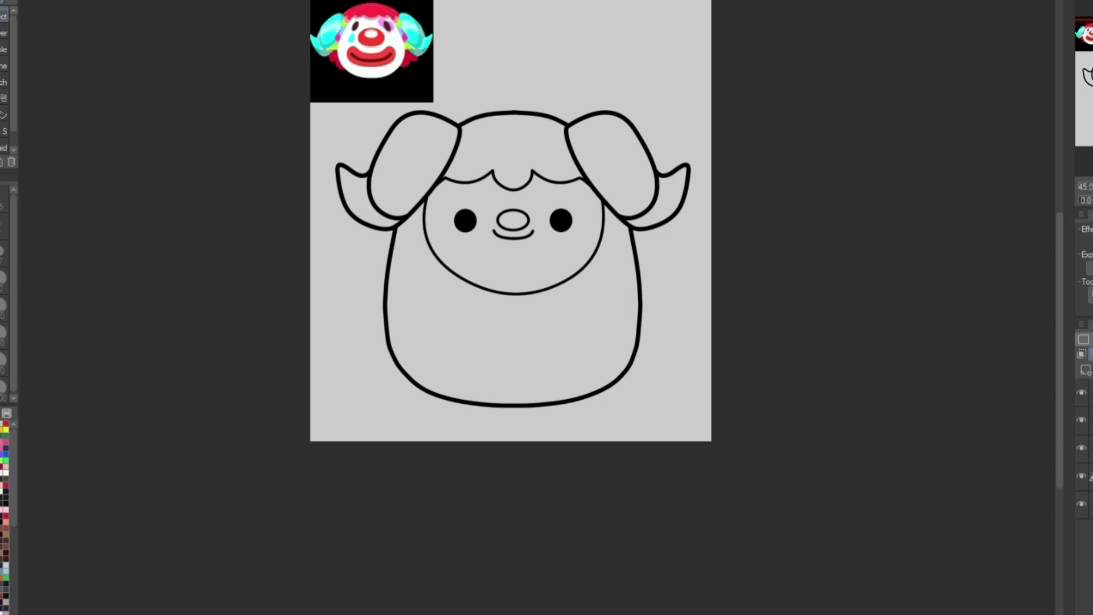
scroll(601, 272, "up", 2)
left_click(596, 251)
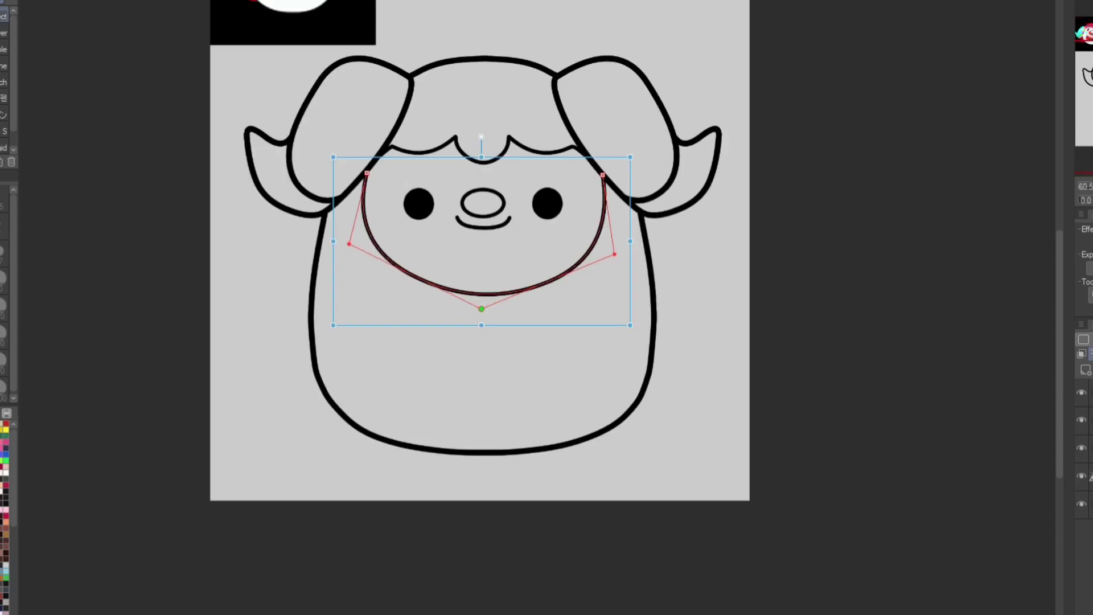
scroll(489, 307, "up", 3)
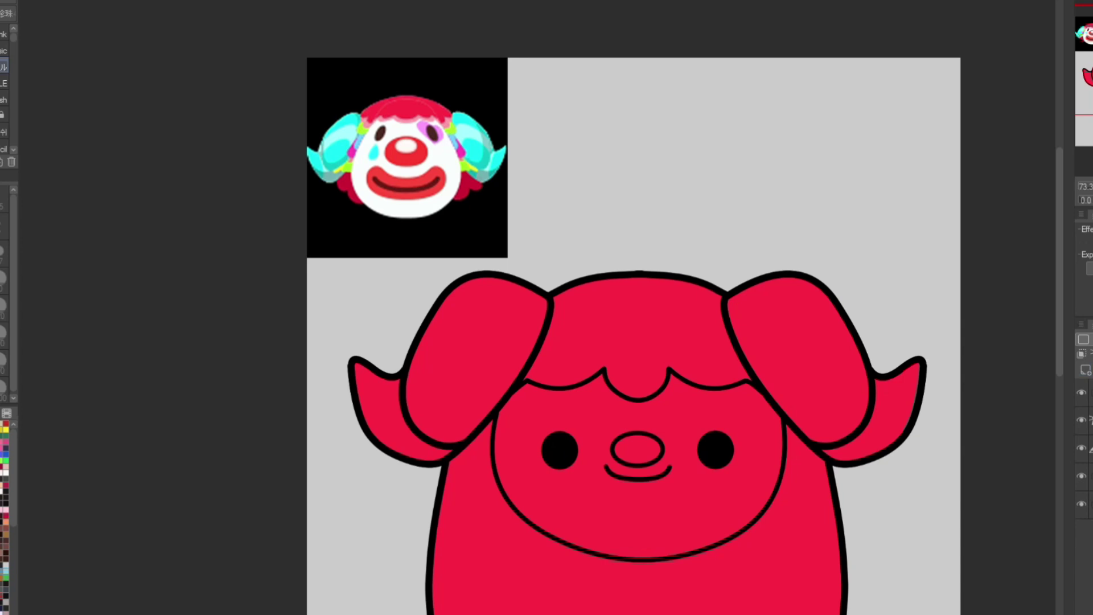
Step: Colour the clown with a white face, cyan horns, red nose, blue tear, pink eye heart and scalloped cyan, magenta, lime and red body bands
scroll(607, 308, "down", 2)
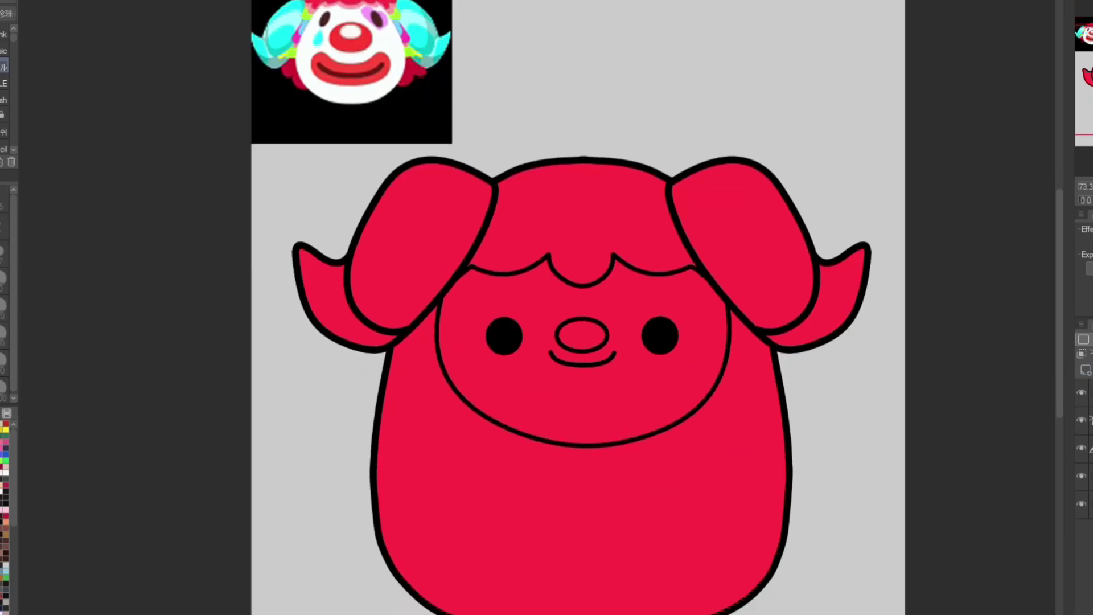
scroll(611, 287, "up", 3)
mouse_move(358, 232)
left_mouse_down()
mouse_move(295, 438)
mouse_move(693, 566)
mouse_move(833, 530)
left_mouse_up()
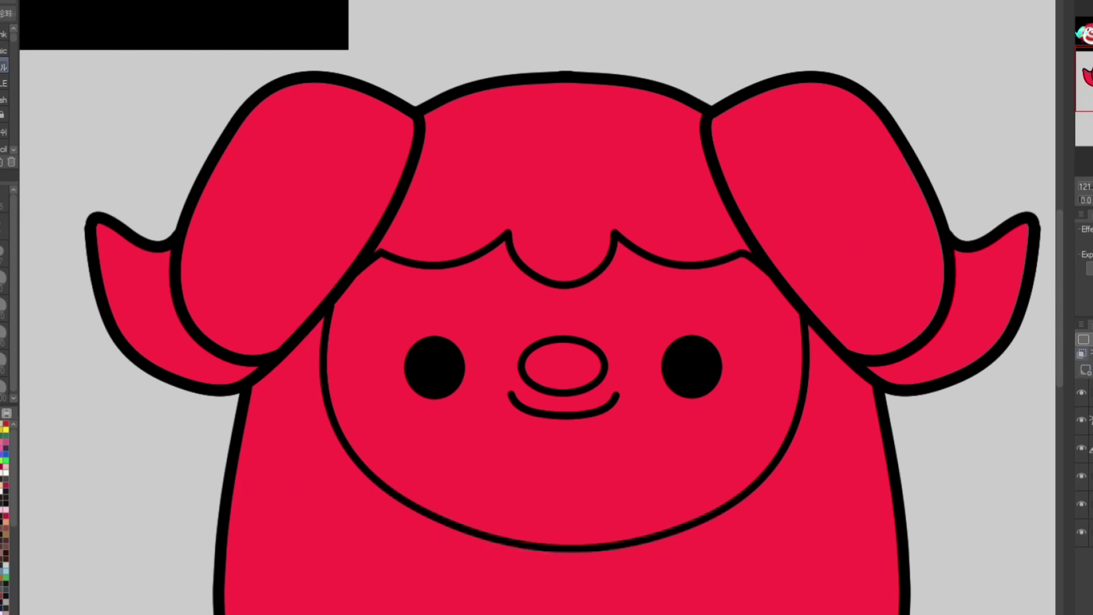
left_click(1082, 353)
mouse_move(335, 284)
left_mouse_down()
mouse_move(274, 437)
mouse_move(645, 547)
left_mouse_up()
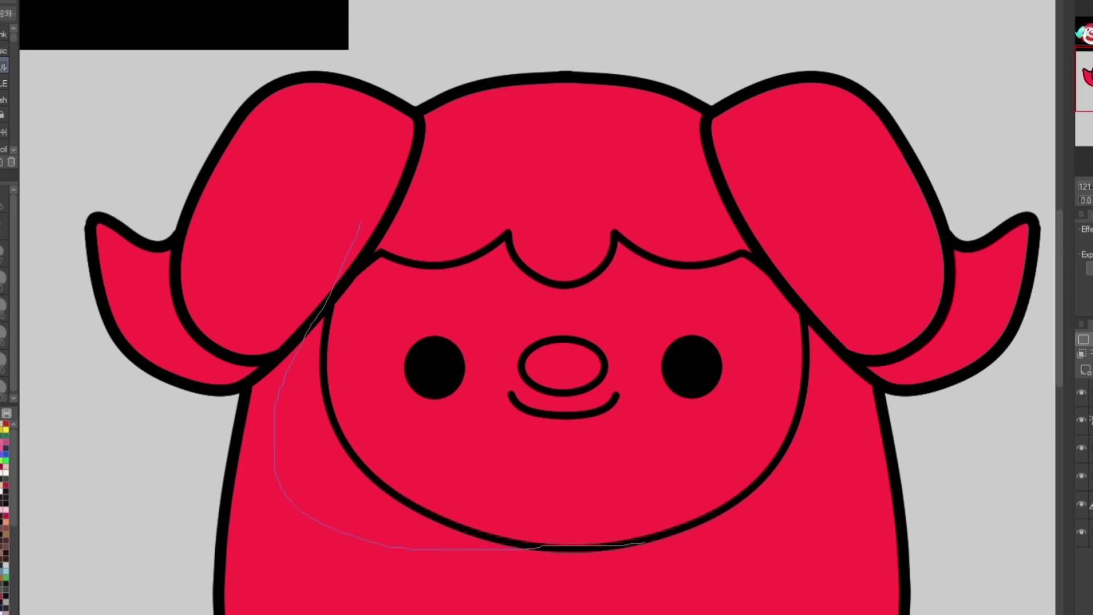
key("ctrl+alt+0")
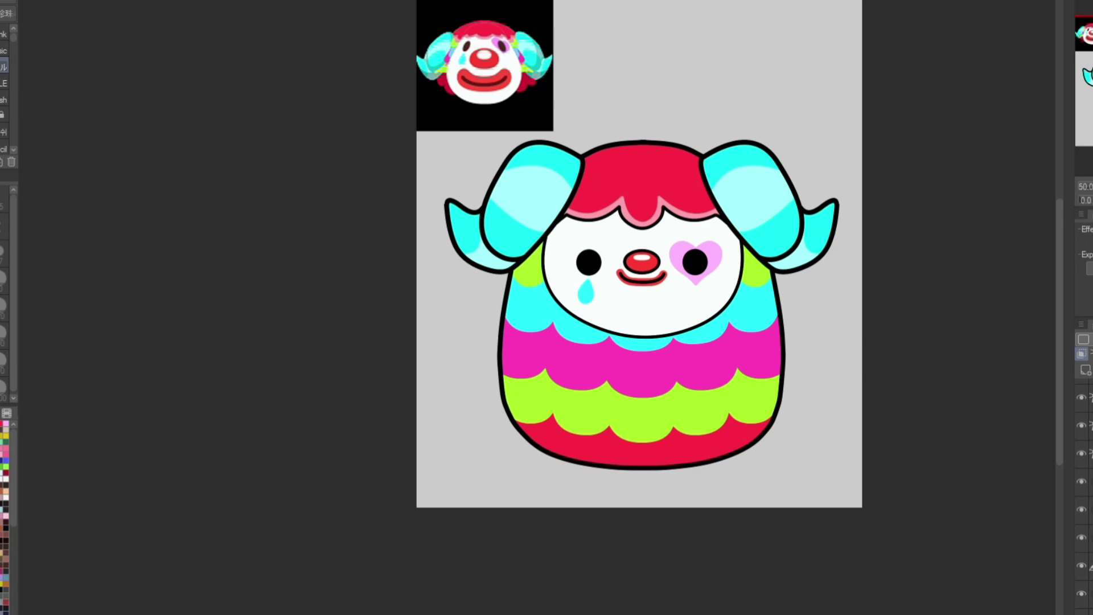
Step: Recolour the outlines of the red base and hair dark red, and the left horn's outline dark teal
scroll(732, 415, "up", 3)
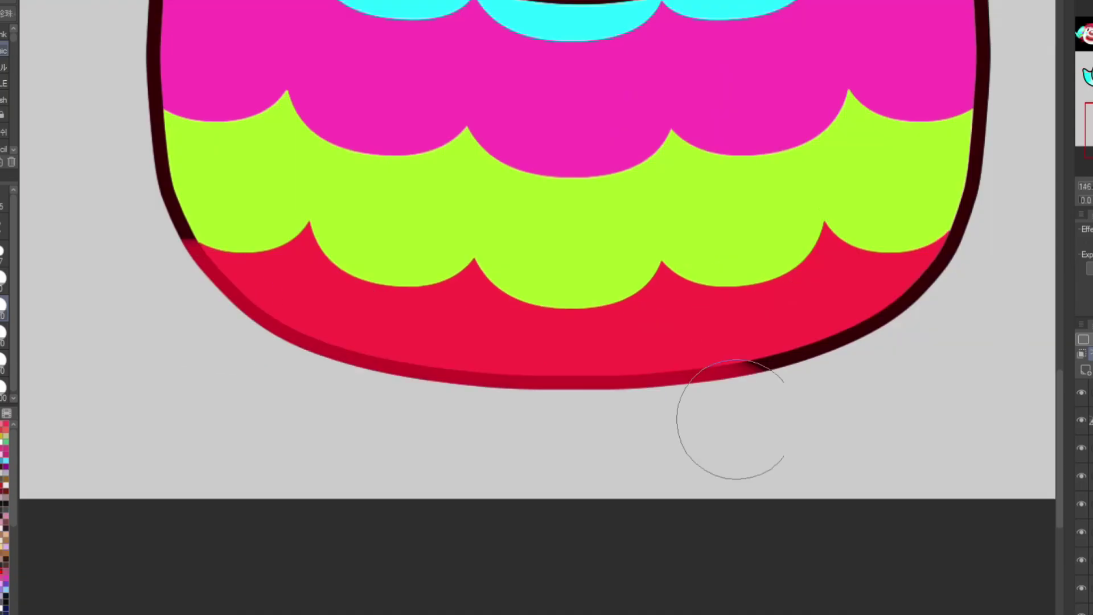
scroll(463, 500, "up", 3)
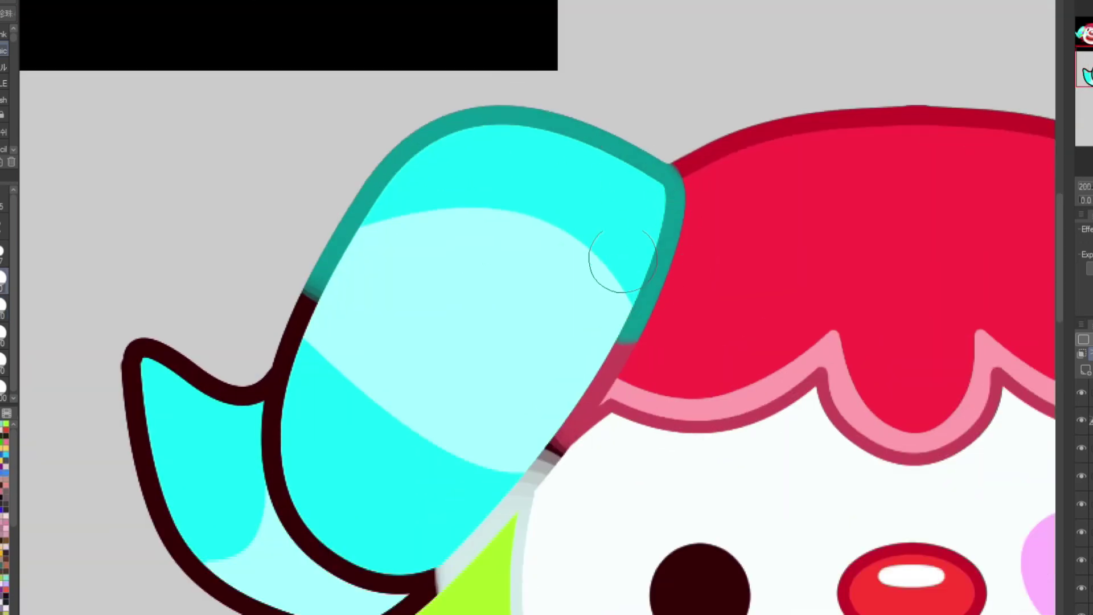
scroll(622, 261, "up", 3)
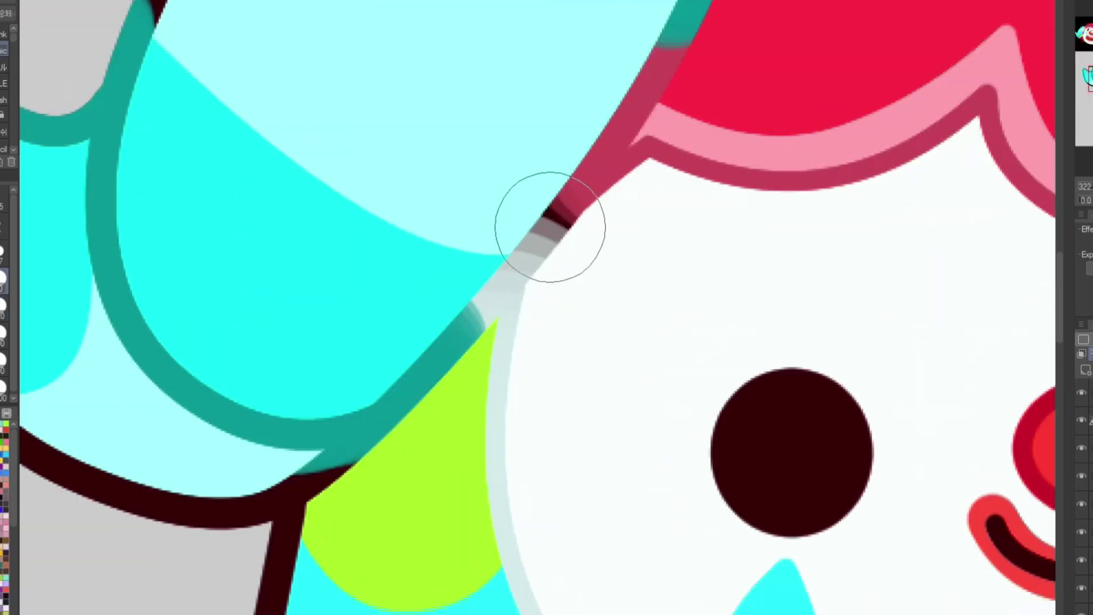
Step: Finish the left horn's dark teal outline and paint it pale teal where it borders the light cyan highlights
scroll(215, 454, "up", 5)
scroll(434, 224, "down", 2)
scroll(451, 395, "up", 1)
scroll(393, 501, "down", 4)
scroll(393, 436, "up", 5)
scroll(393, 436, "down", 5)
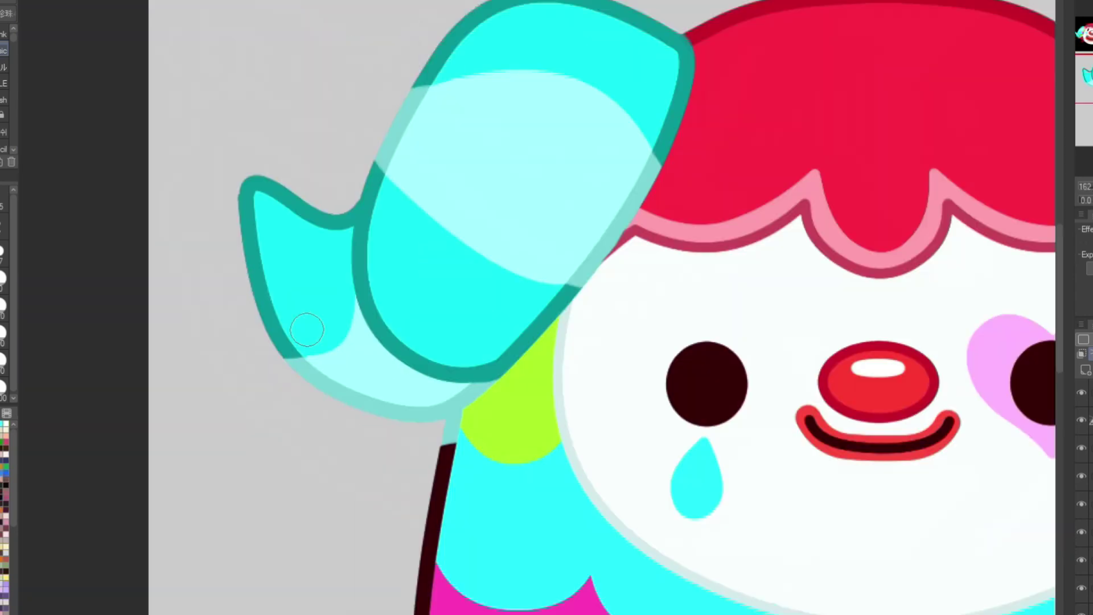
Step: Recolour the right horn's outline dark teal, with pale teal beside its light highlight
scroll(932, 146, "up", 4)
scroll(383, 496, "down", 4)
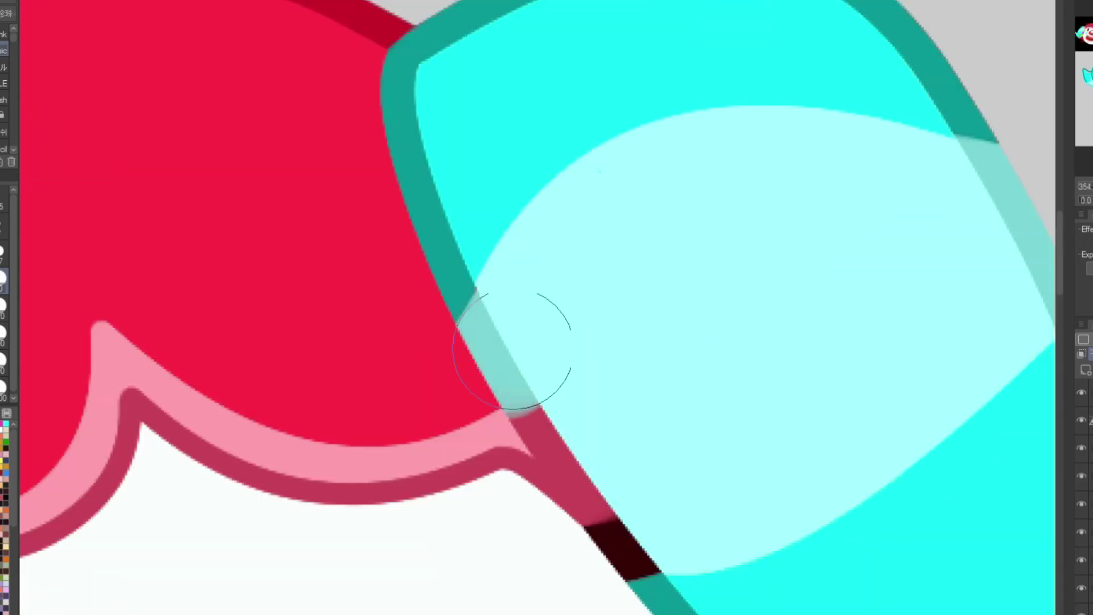
mouse_move(520, 342)
left_mouse_down()
mouse_move(606, 529)
mouse_move(691, 594)
left_mouse_up()
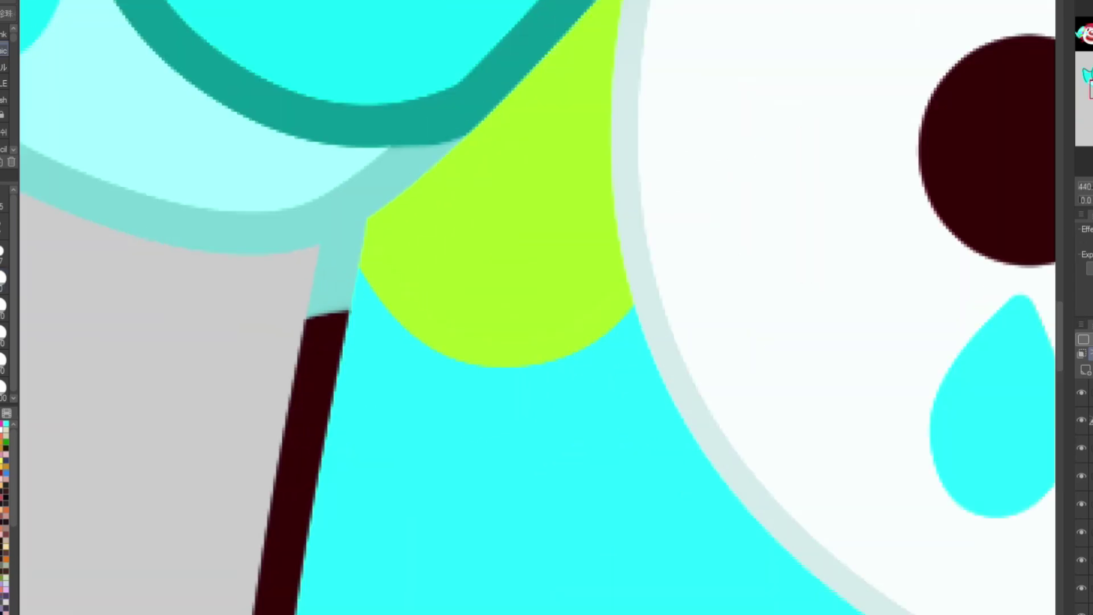
Step: Recolour the body's side outlines in darker shades of each band and add a white border around the whole clown
key("ctrl+0")
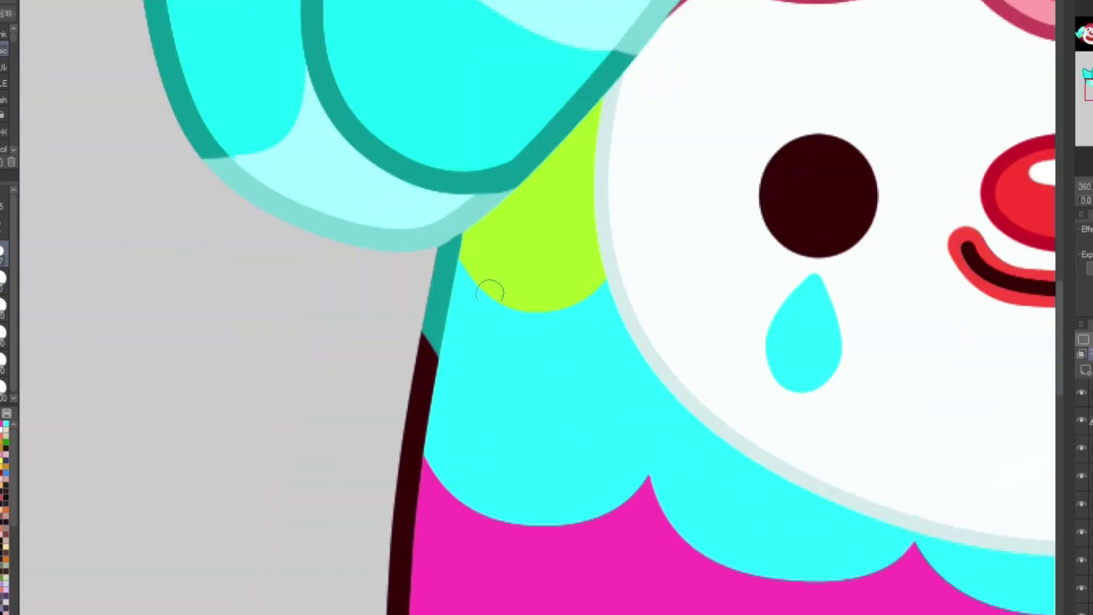
key("m")
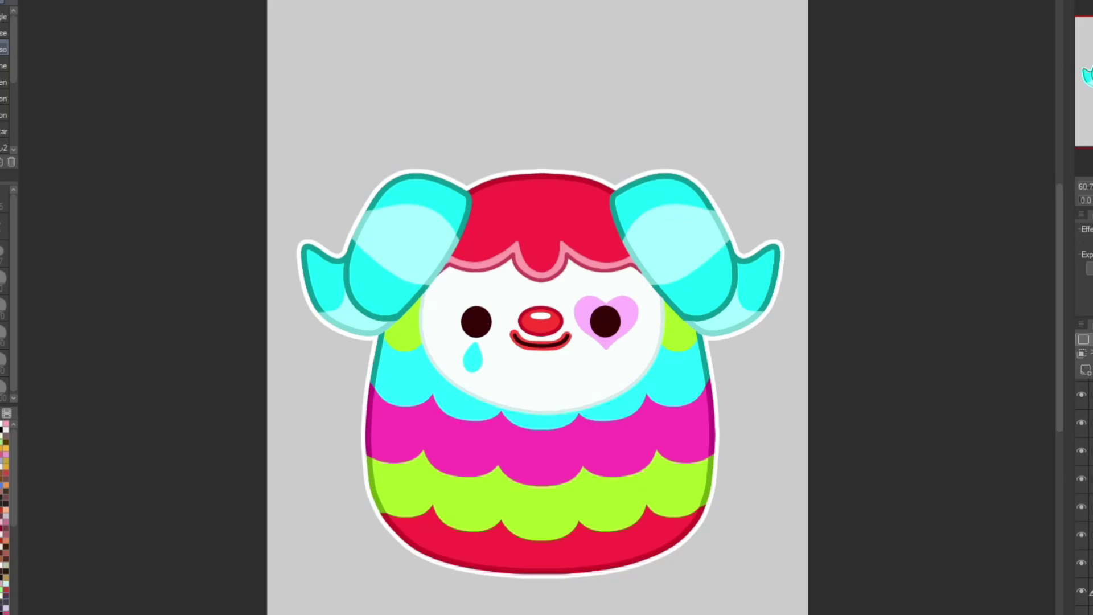